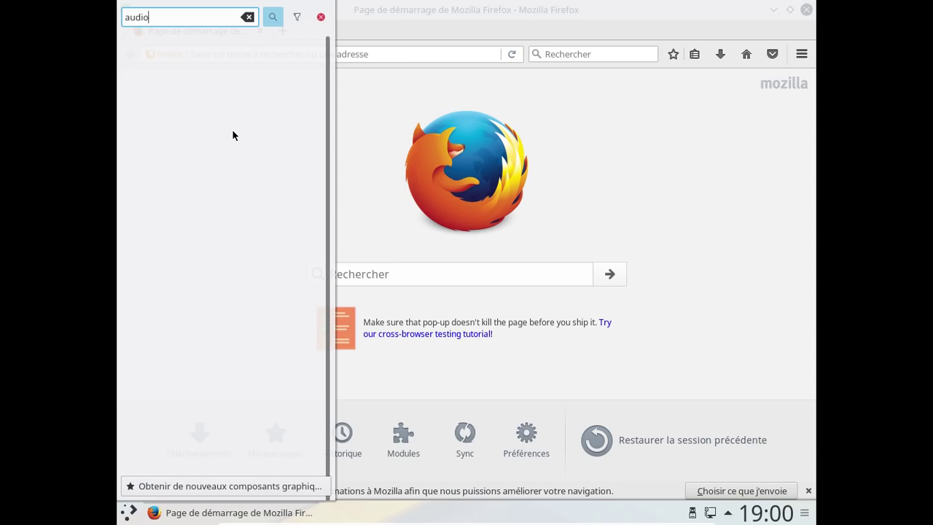
Replace the widget search term with "son" to look for a sound widget, and close the widget browser.
key("BackSpace")
key("BackSpace")
key("BackSpace")
key("BackSpace")
key("BackSpace")
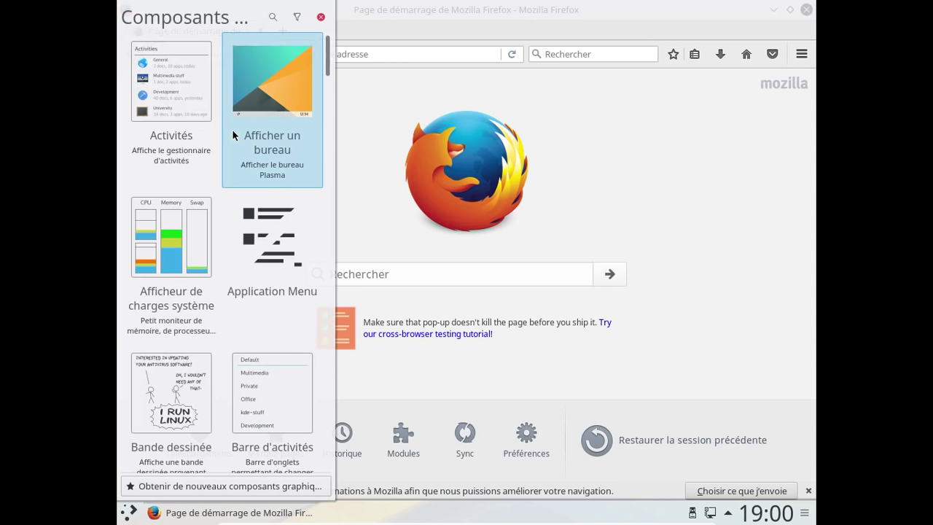
type("son")
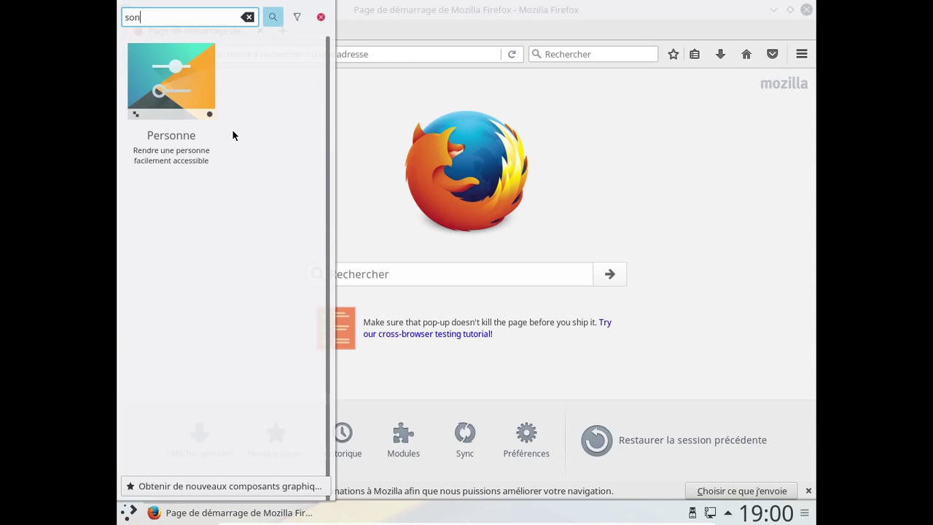
key("Escape")
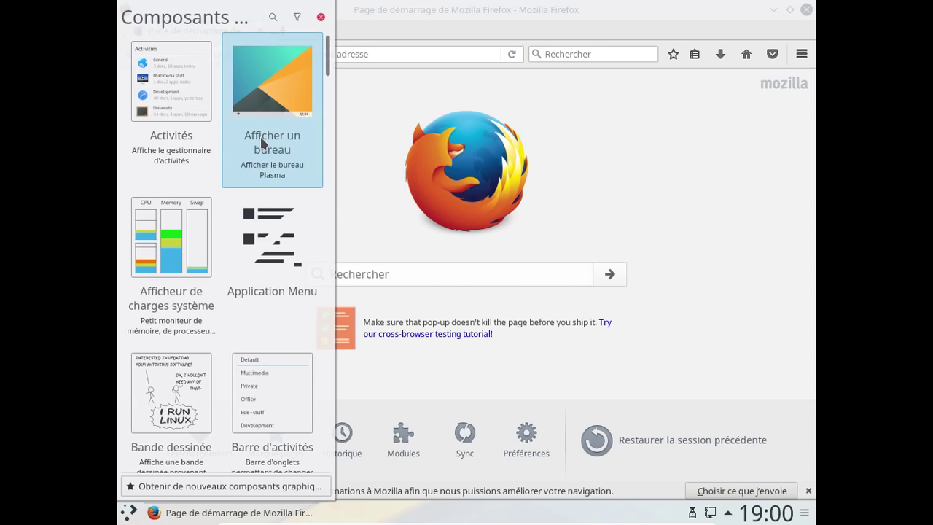
left_click(320, 17)
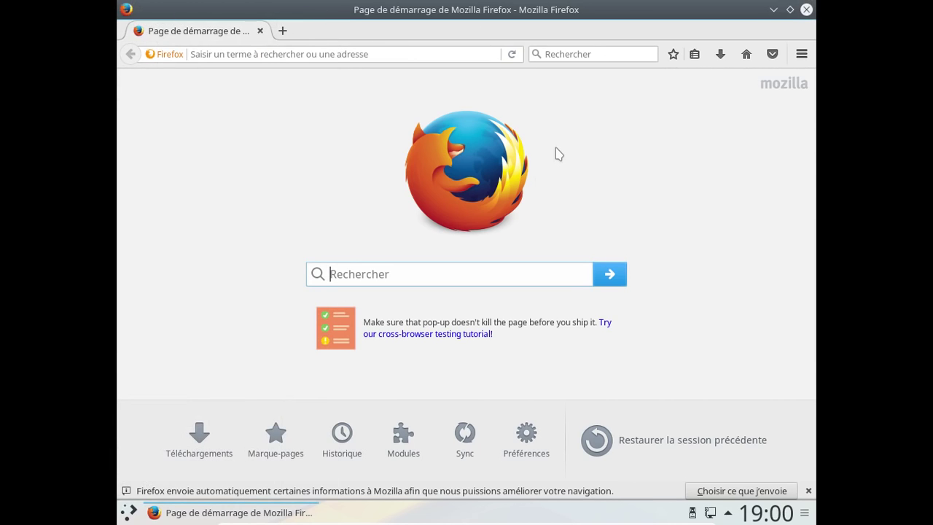
left_click(804, 514)
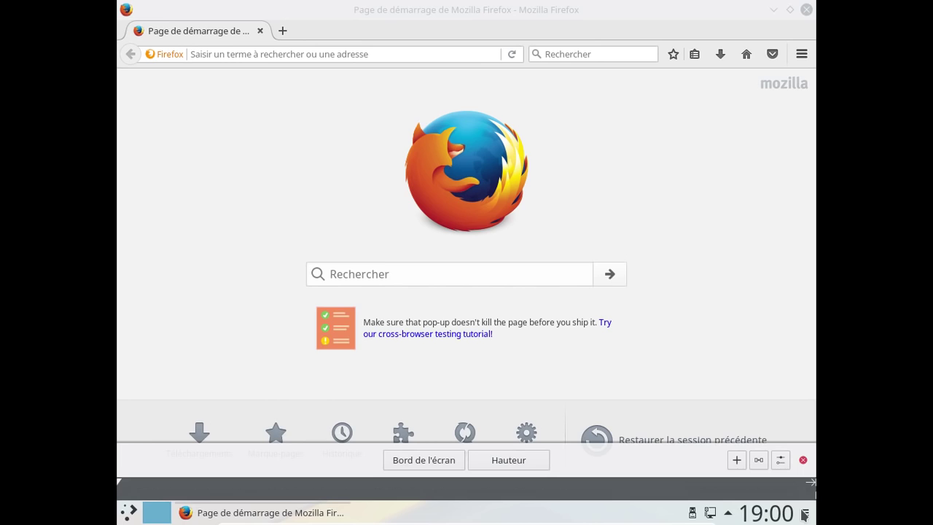
left_click(804, 514)
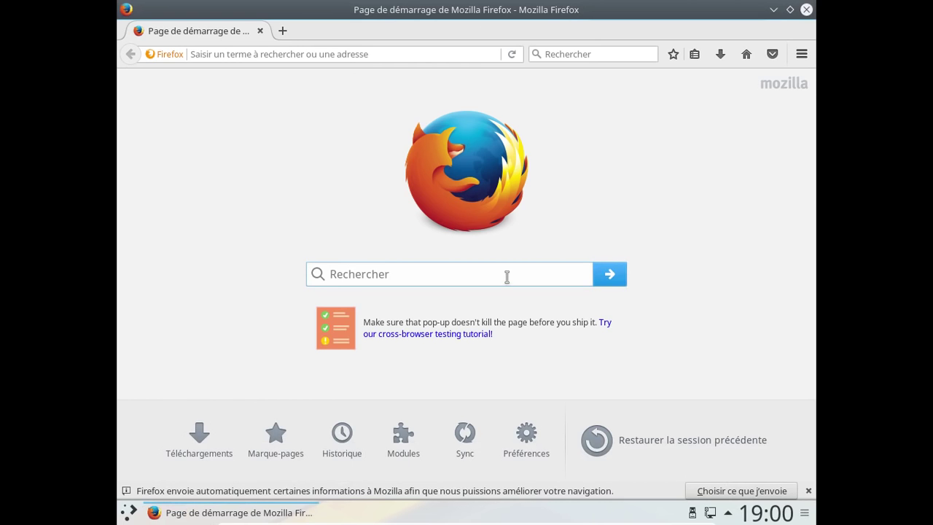
Go to altermusique.org and open the page of the album Ghandizilla Studios Overture EP.
left_click(361, 53)
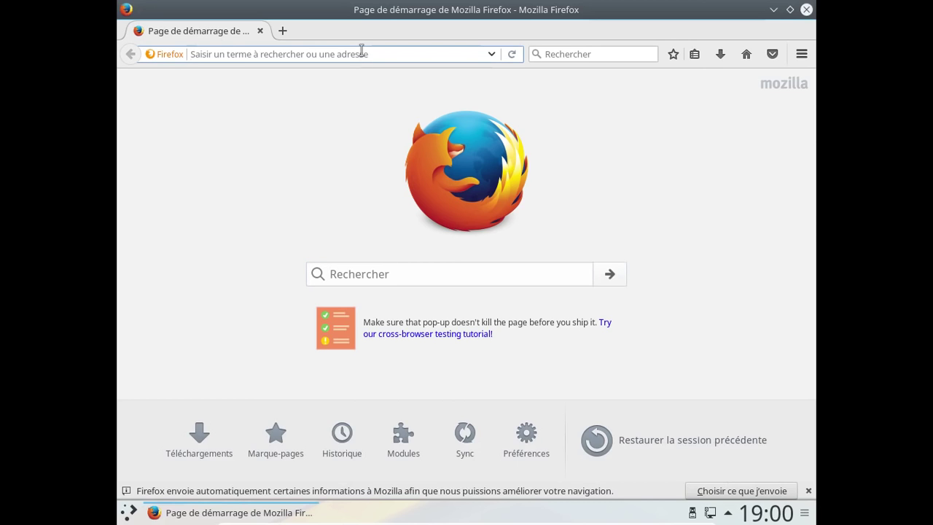
type("alter")
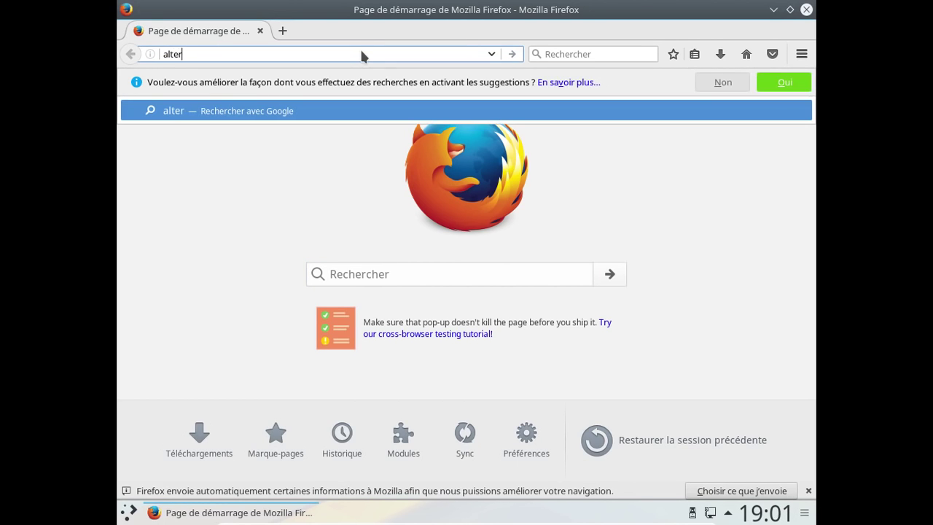
type("musique.org")
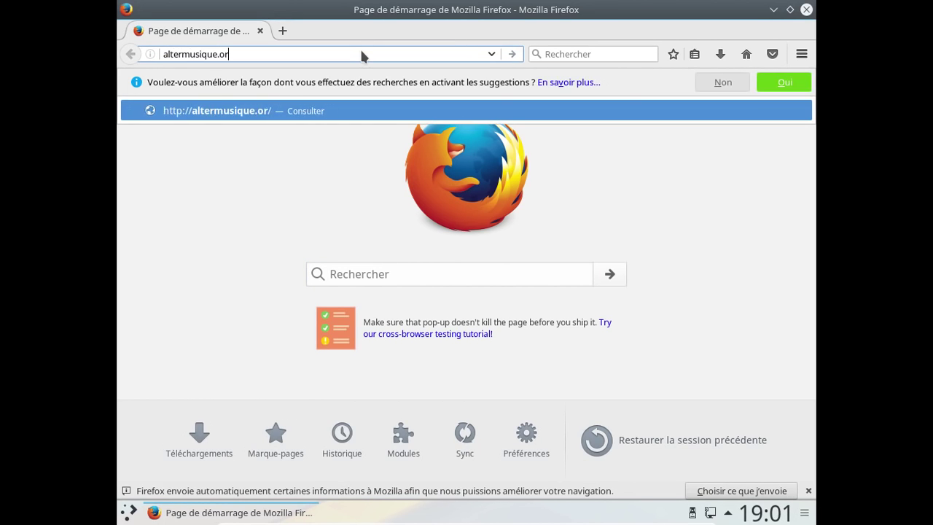
key("Return")
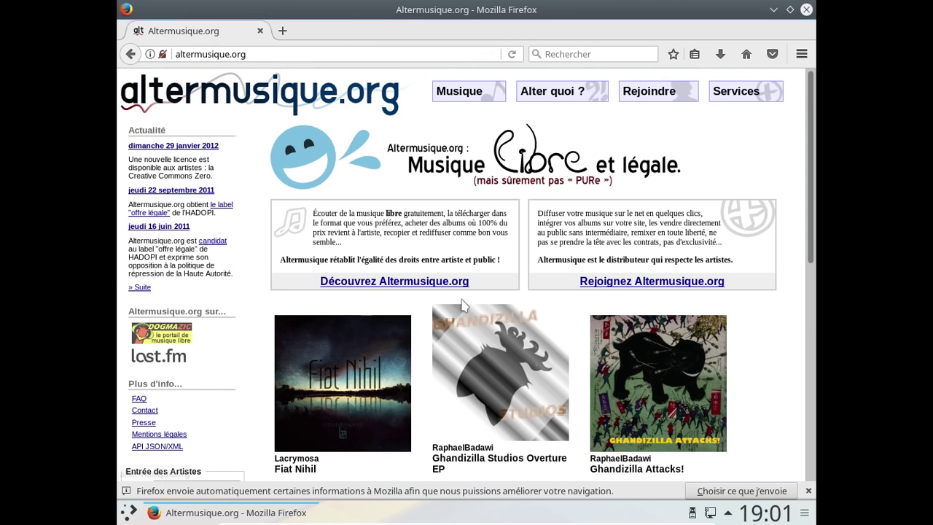
left_click(509, 347)
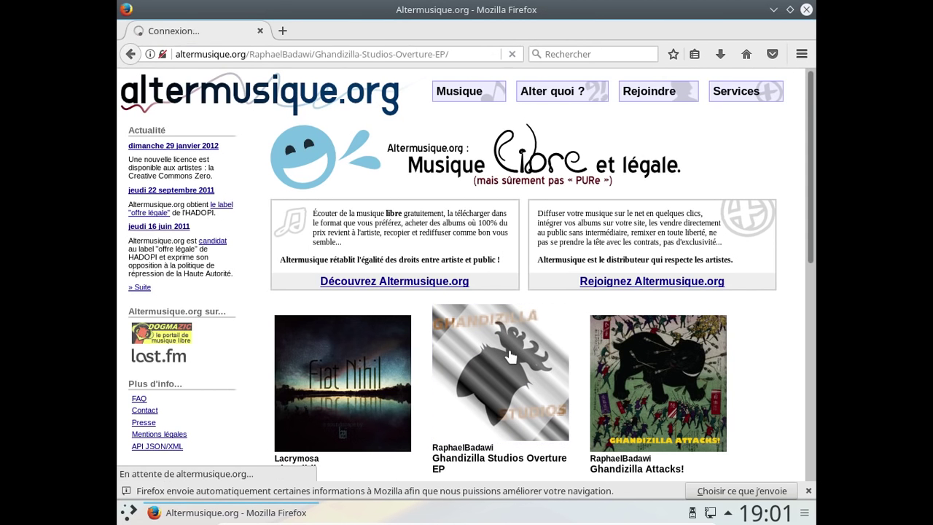
Download the complete album as 192kbps MP3, always saving this file type to disk, and close the browser.
scroll(513, 355, "down", 5)
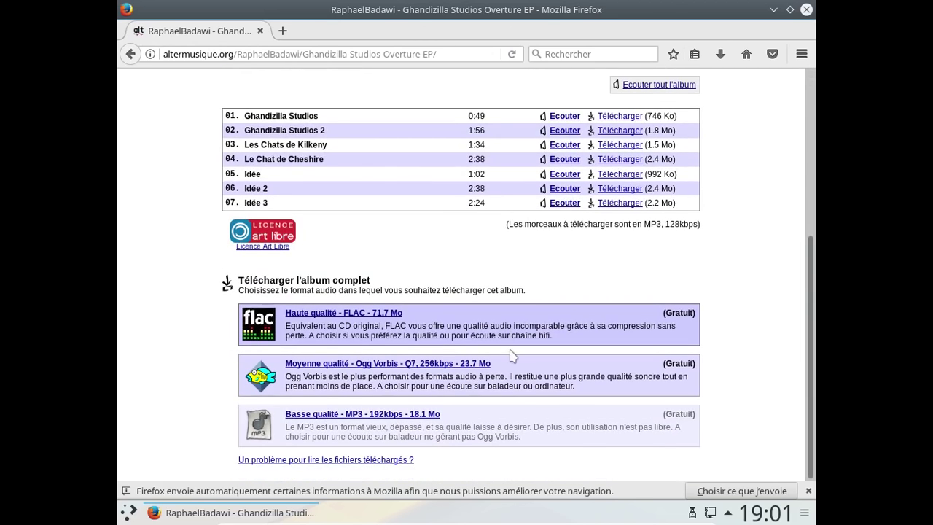
left_click(415, 417)
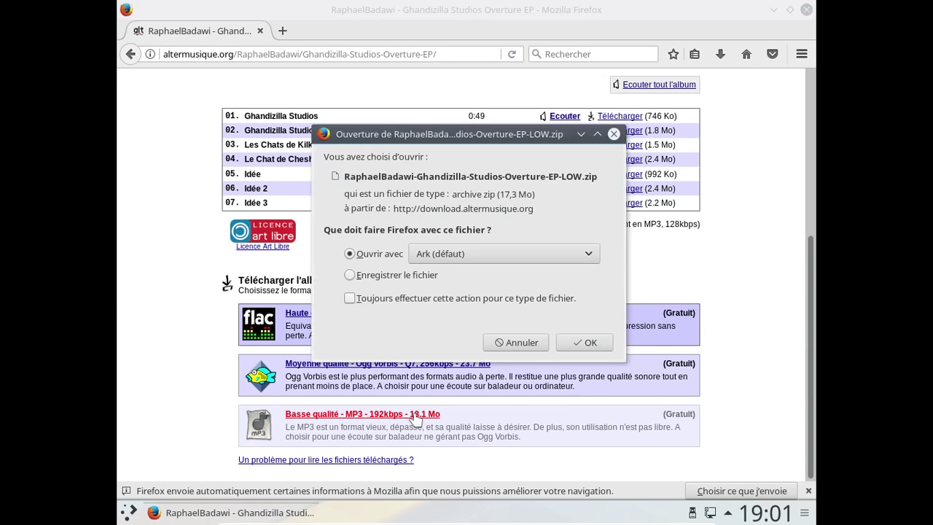
left_click(382, 276)
left_click(382, 299)
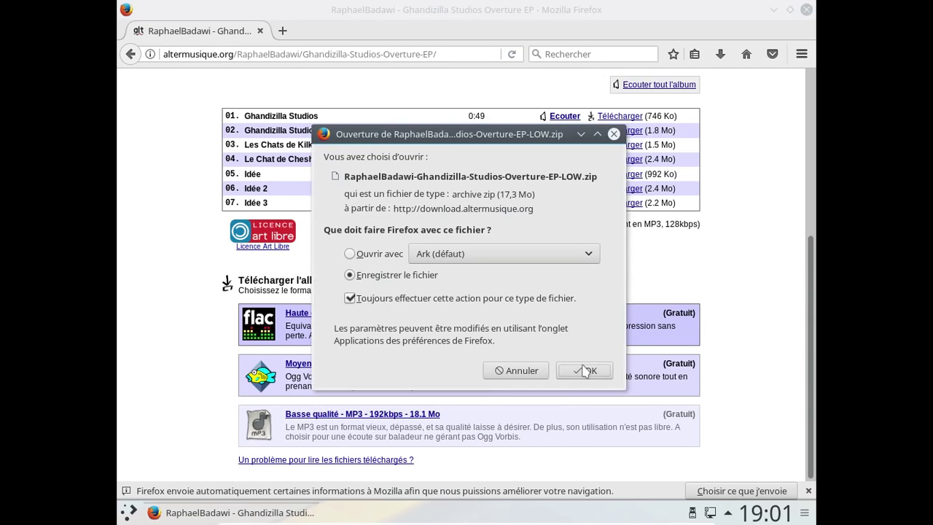
left_click(584, 371)
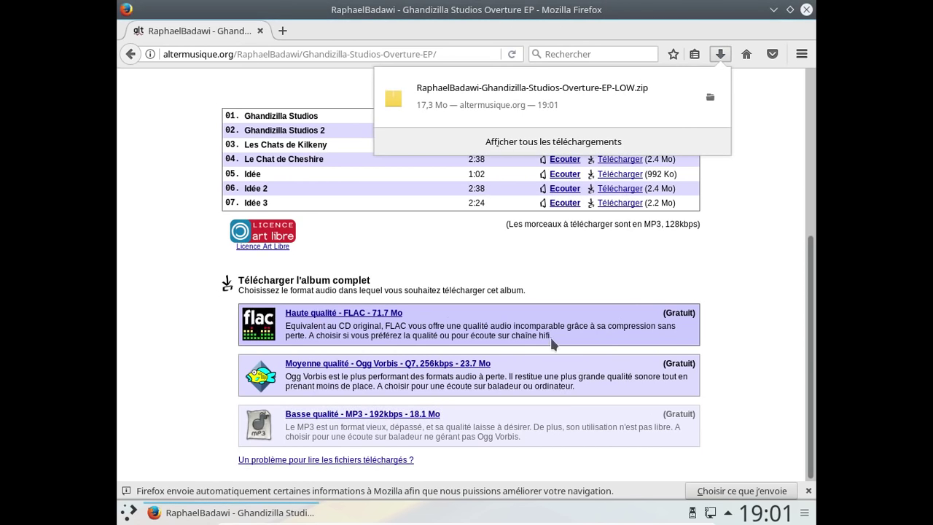
left_click(720, 54)
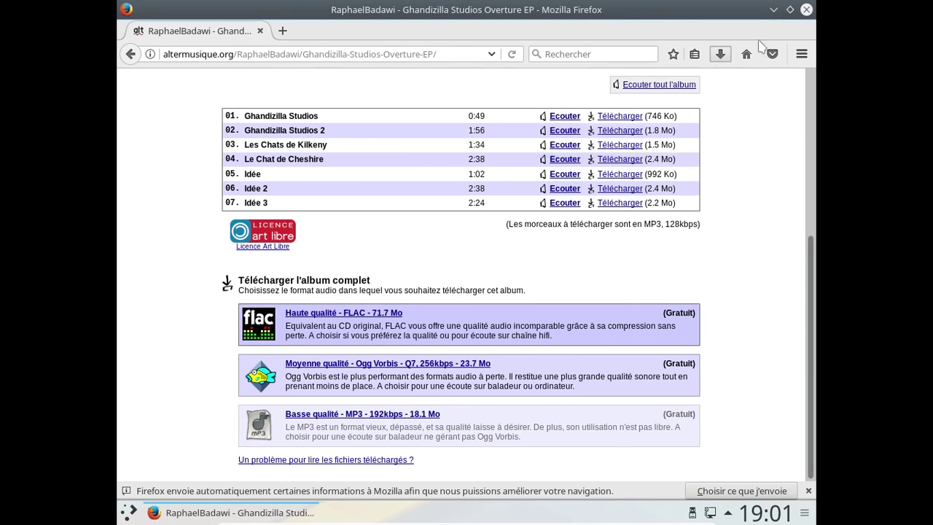
left_click(806, 10)
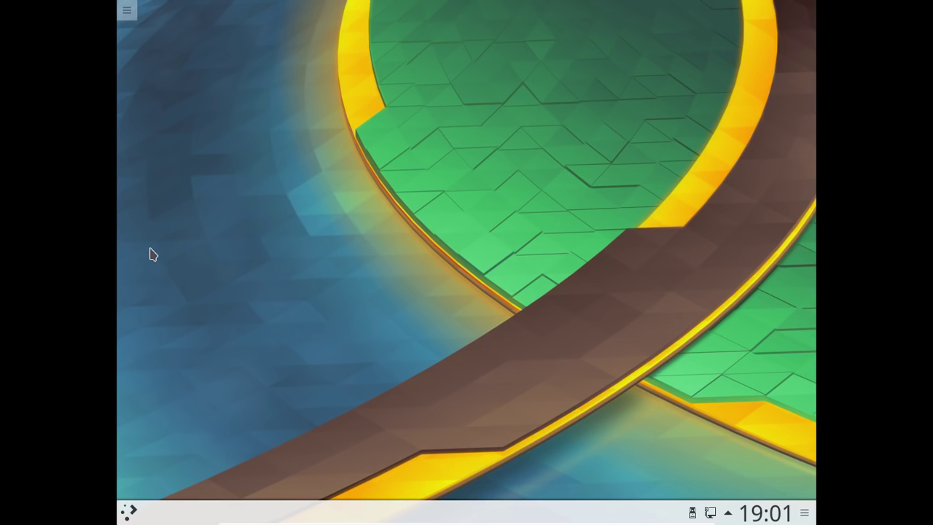
Switch to the Dolphin file manager and open the downloaded album archive in the Téléchargements folder.
left_click(139, 513)
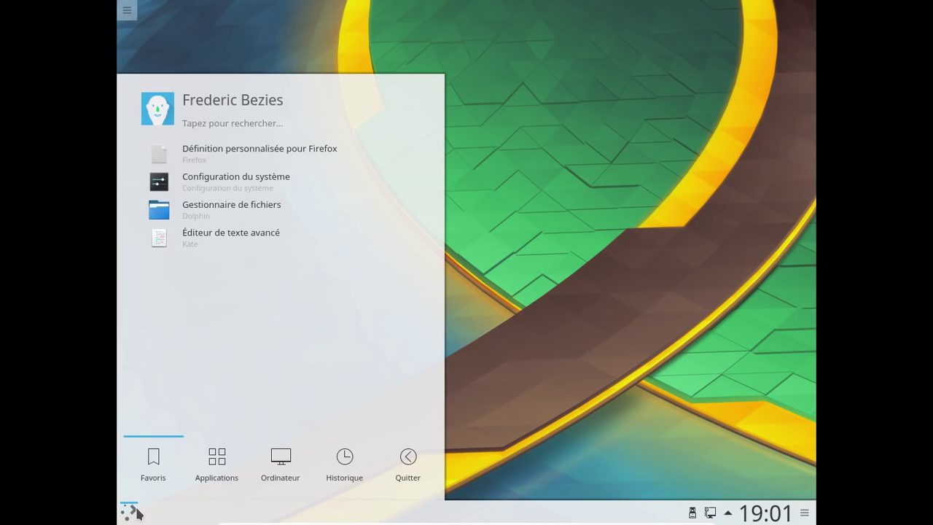
left_click(206, 219)
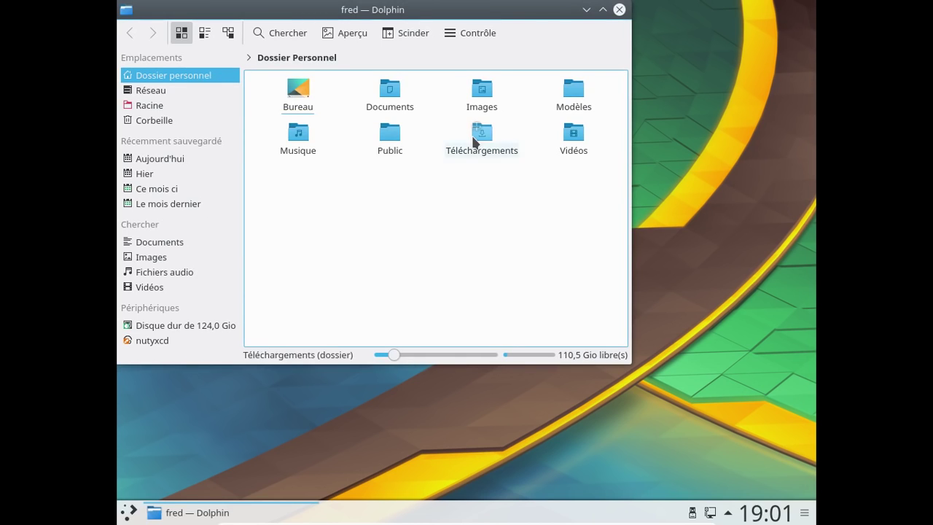
left_click(475, 136)
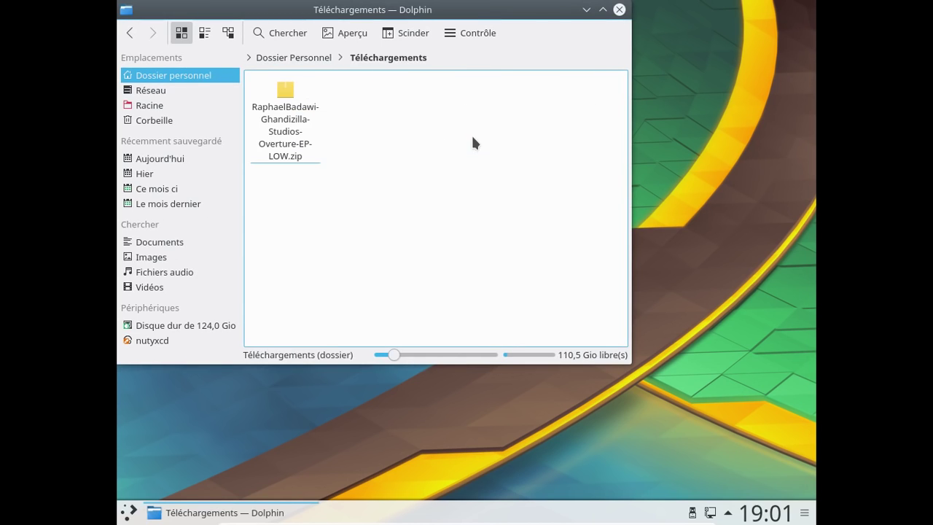
left_click(298, 119)
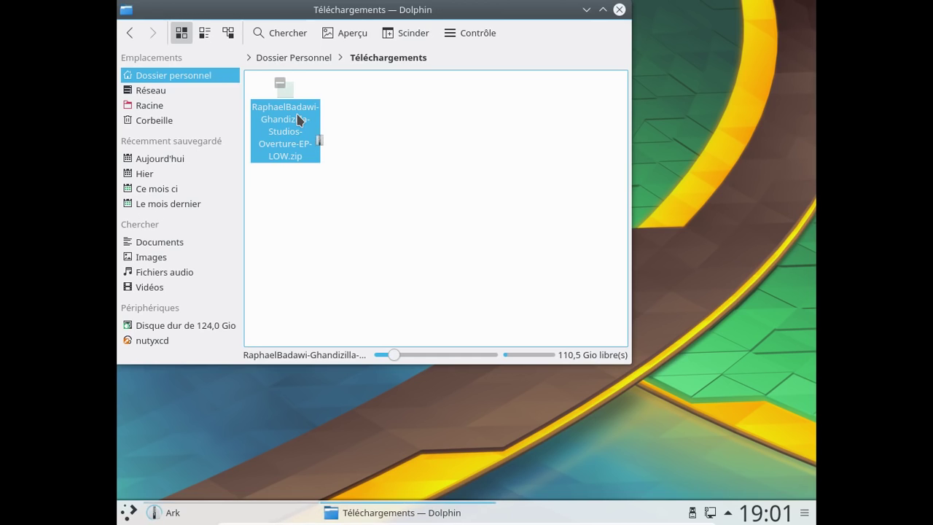
Check Dolphin's preferences for startup, display modes and navigation, and close them without changing anything.
left_click(467, 34)
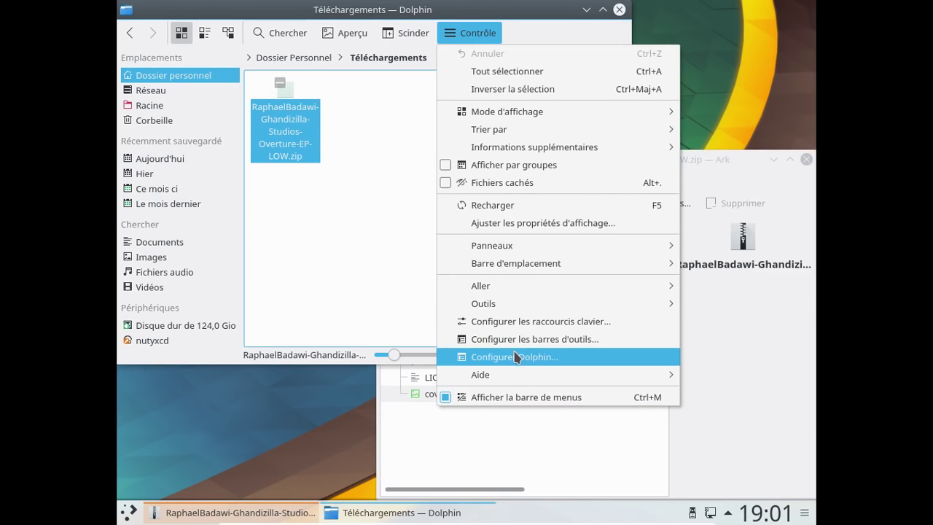
left_click(515, 357)
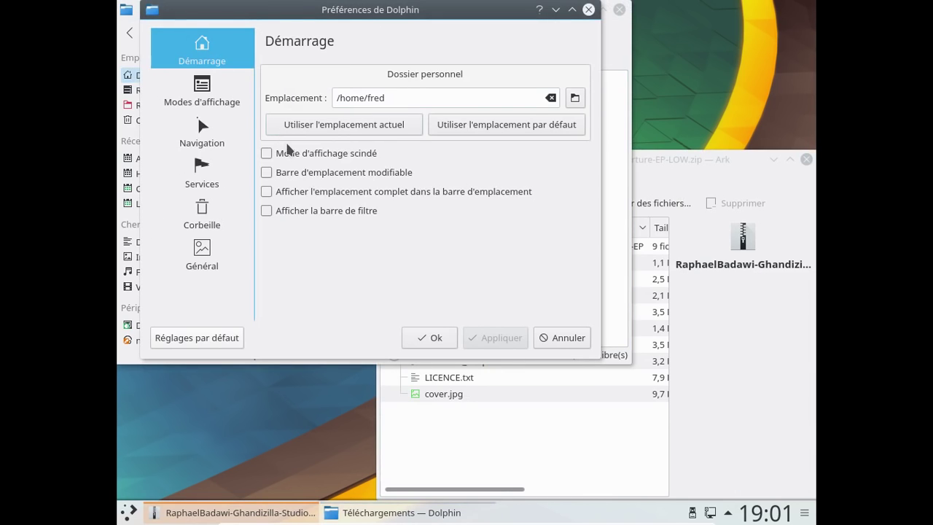
left_click(224, 125)
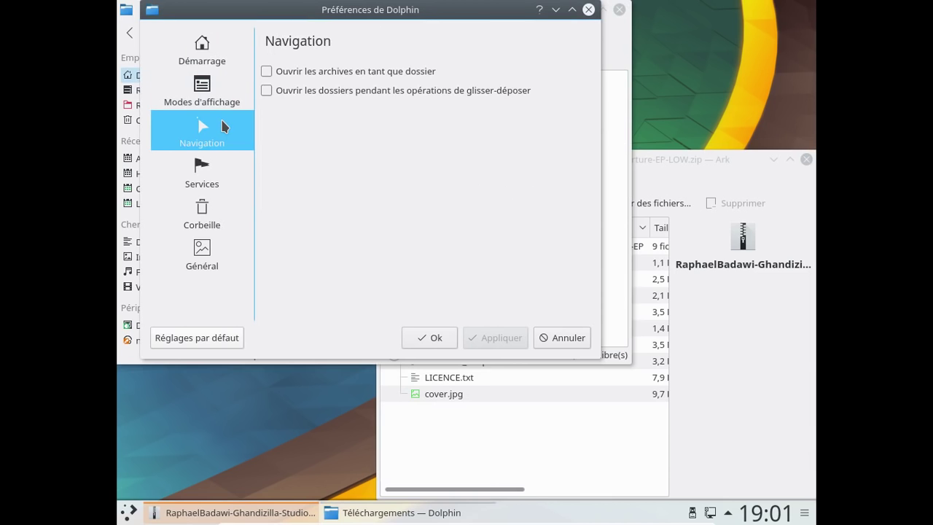
left_click(210, 80)
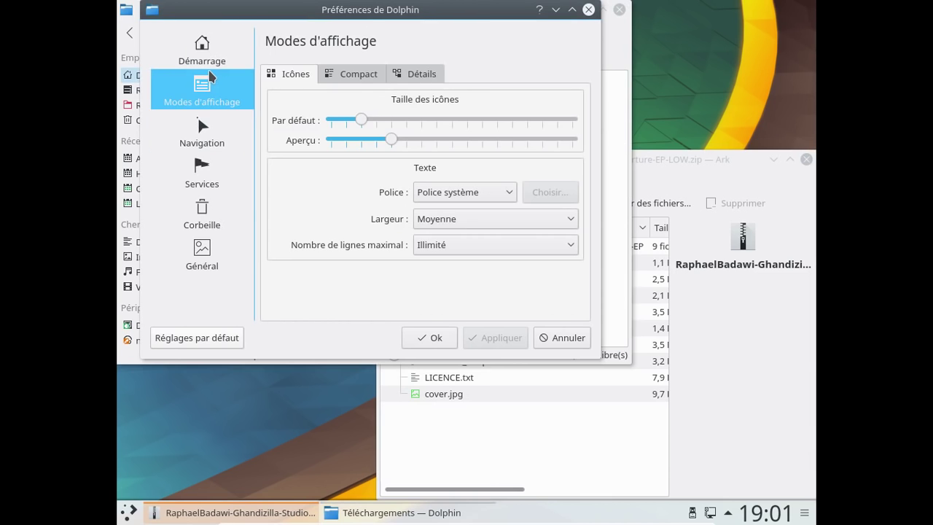
left_click(210, 58)
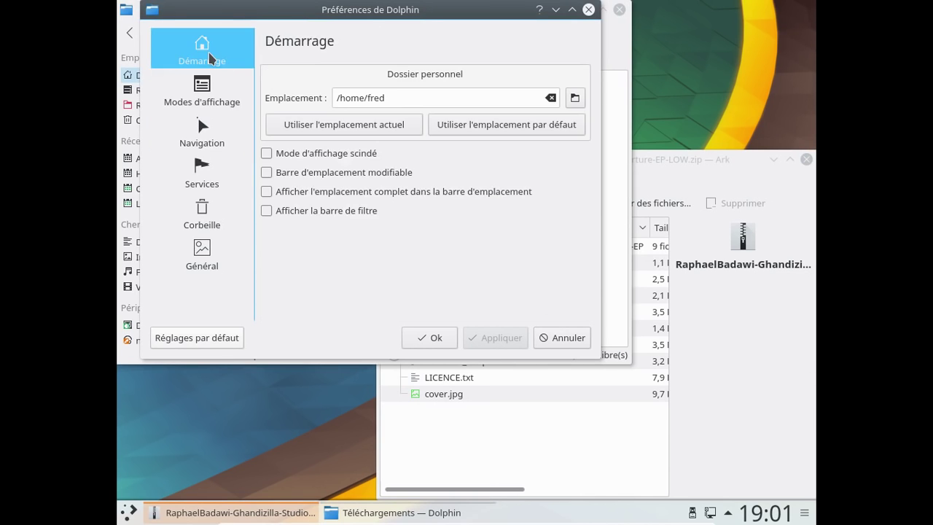
left_click(588, 10)
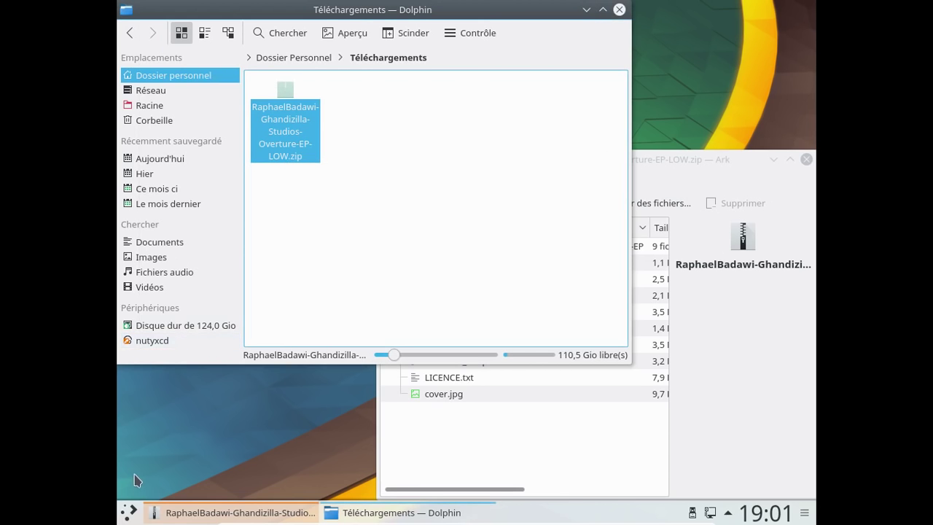
In the system settings, set the mouse to open files and folders with a double click and apply it.
left_click(128, 512)
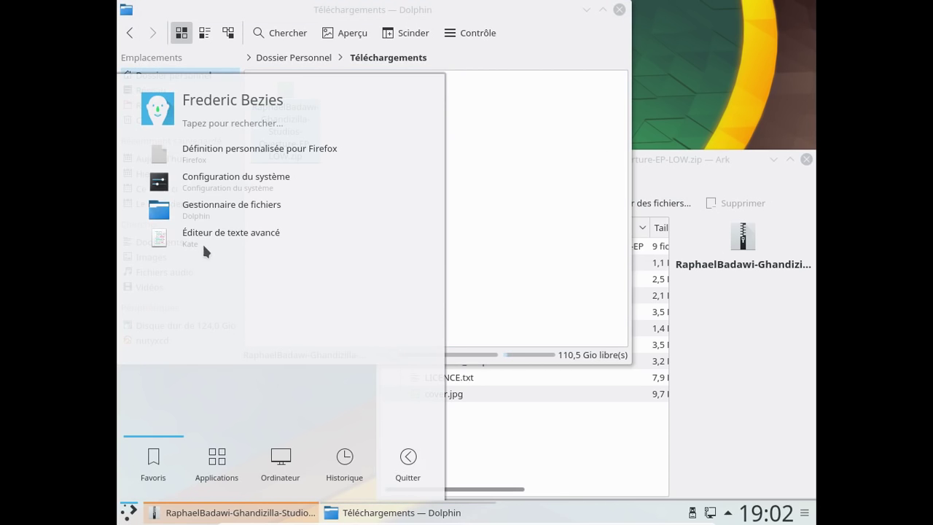
left_click(207, 182)
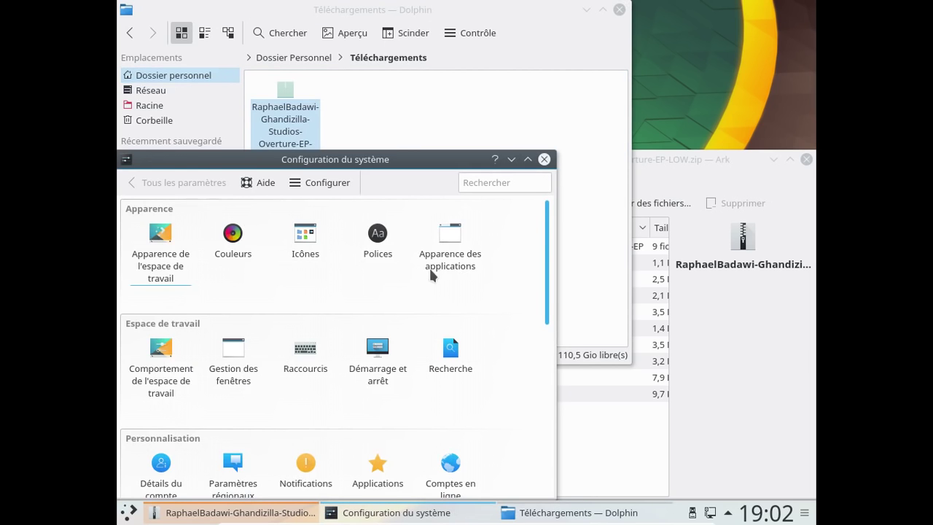
scroll(430, 270, "down", 10)
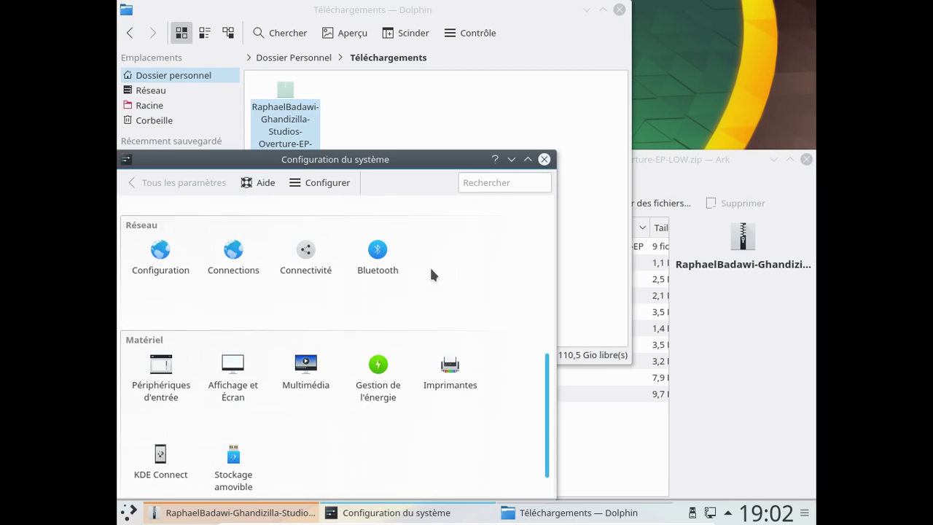
scroll(431, 271, "down", 1)
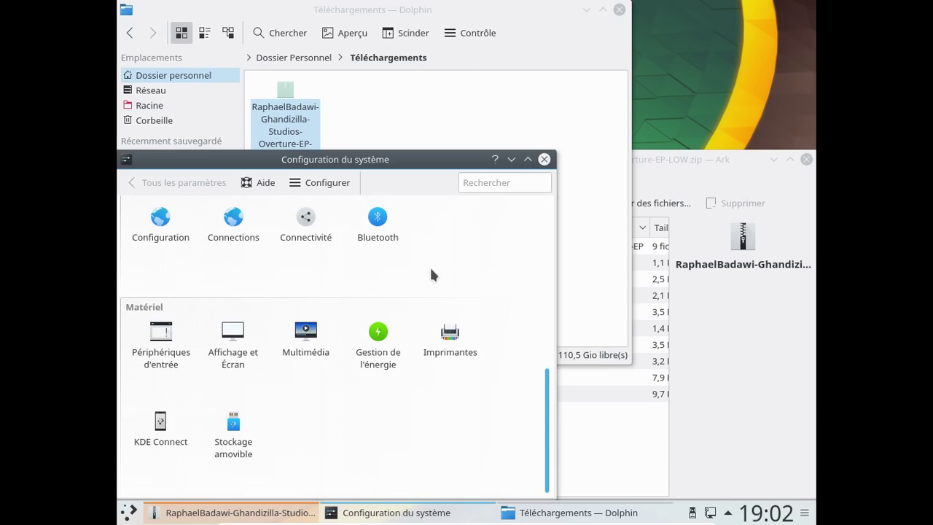
left_click(172, 342)
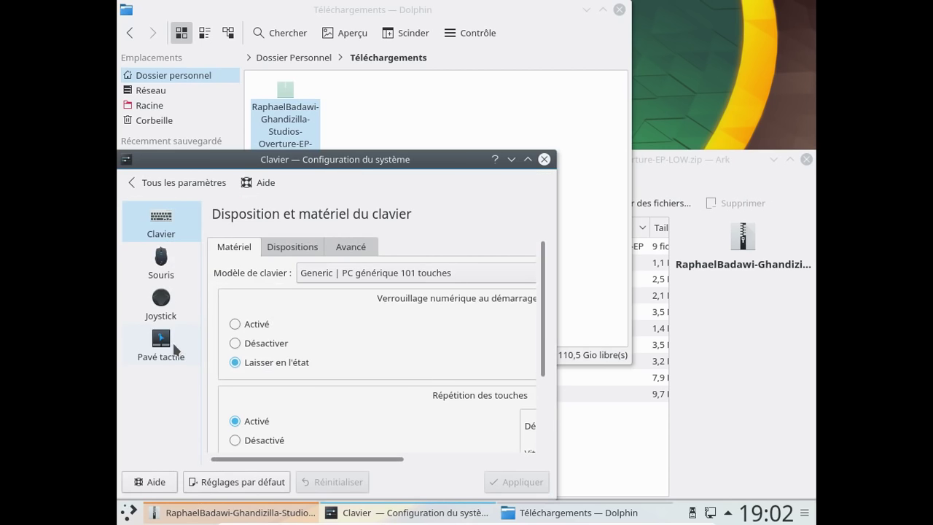
left_click(161, 255)
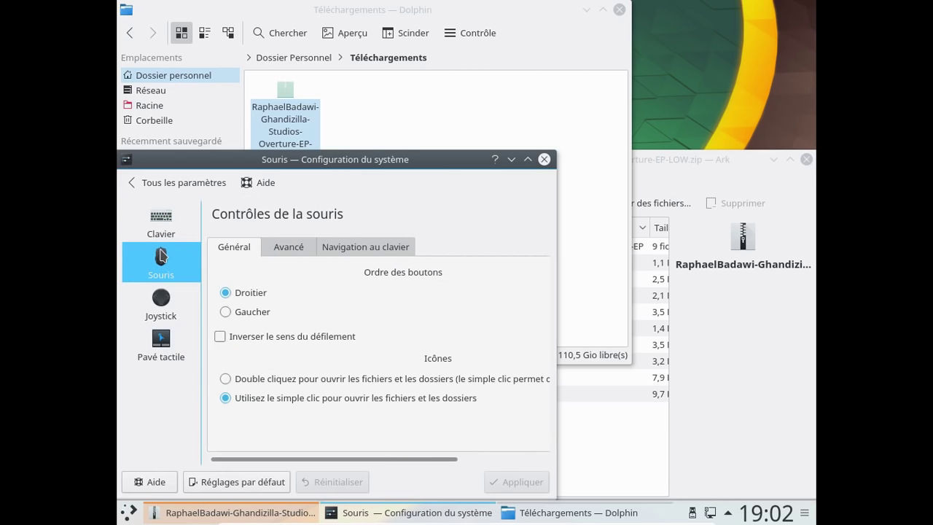
left_click(309, 380)
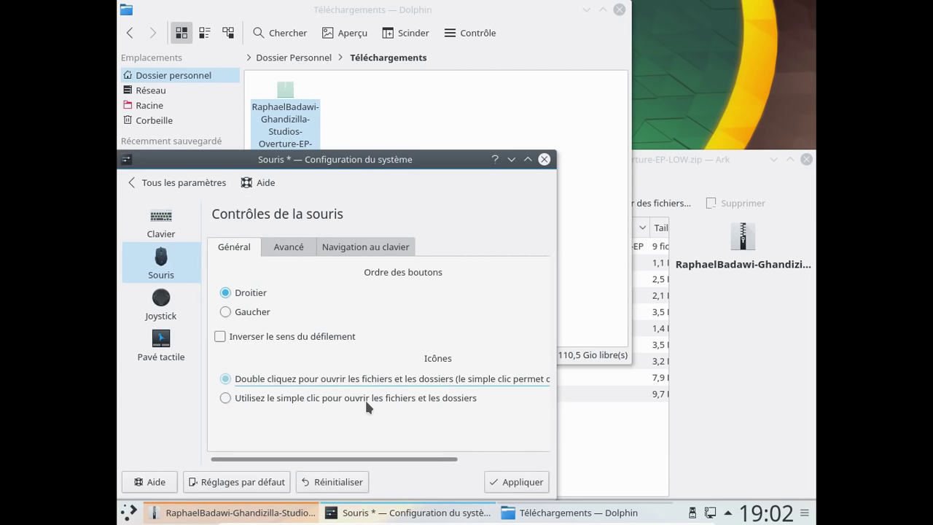
left_click(512, 481)
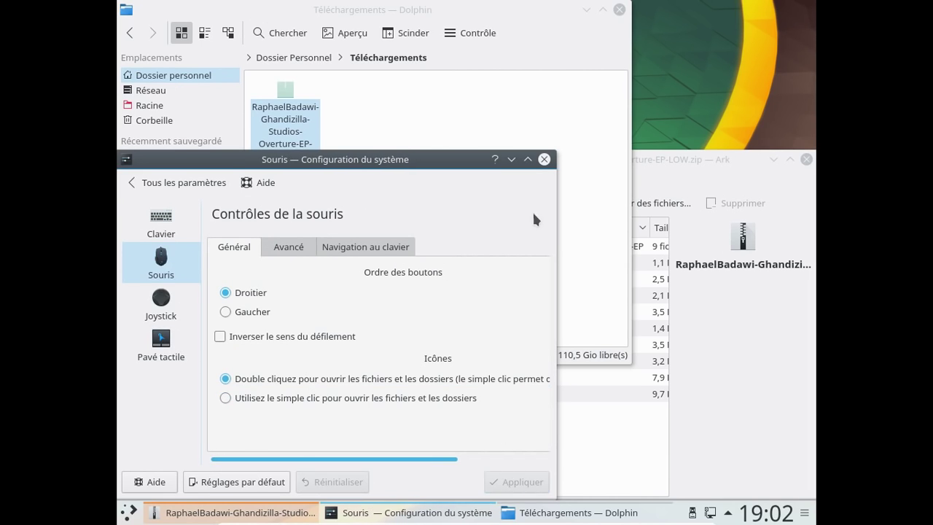
Close the system settings and the Ark archive window, and extract the album archive directly into the Téléchargements folder.
left_click(543, 161)
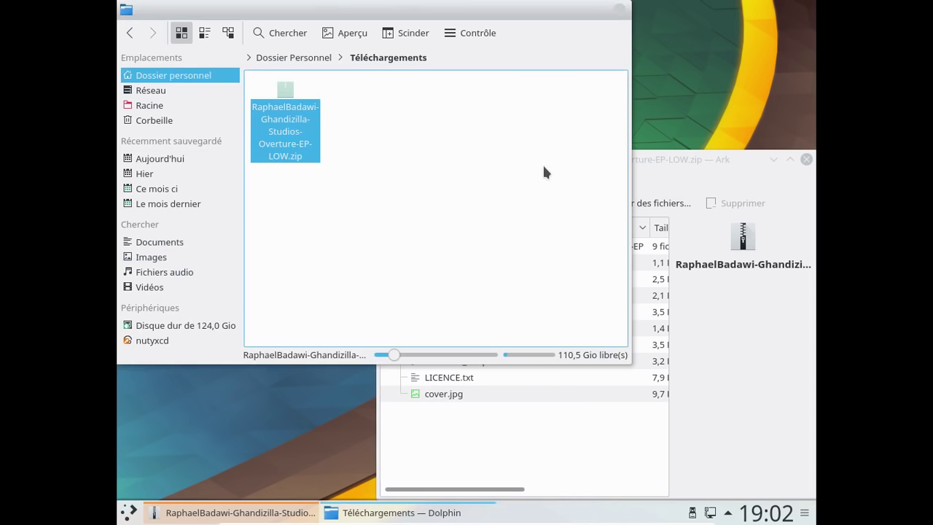
left_click(689, 166)
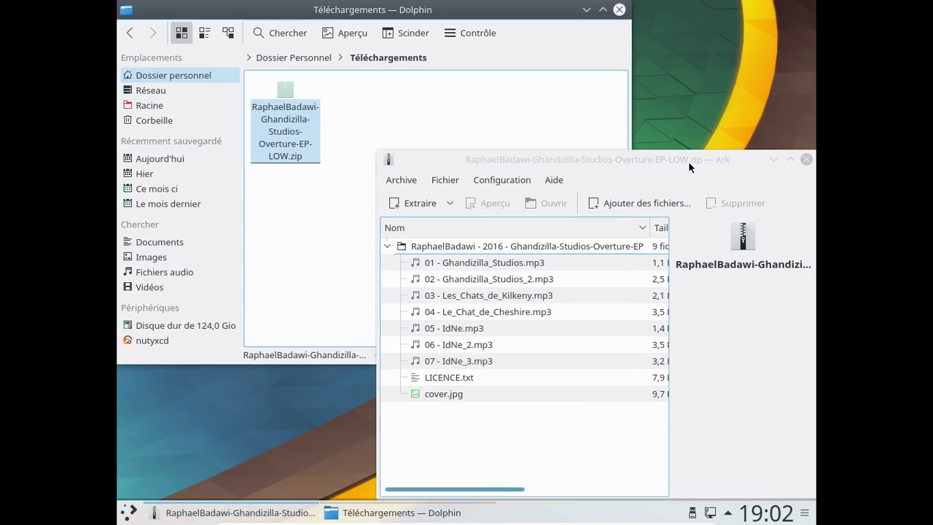
left_click(805, 159)
right_click(299, 118)
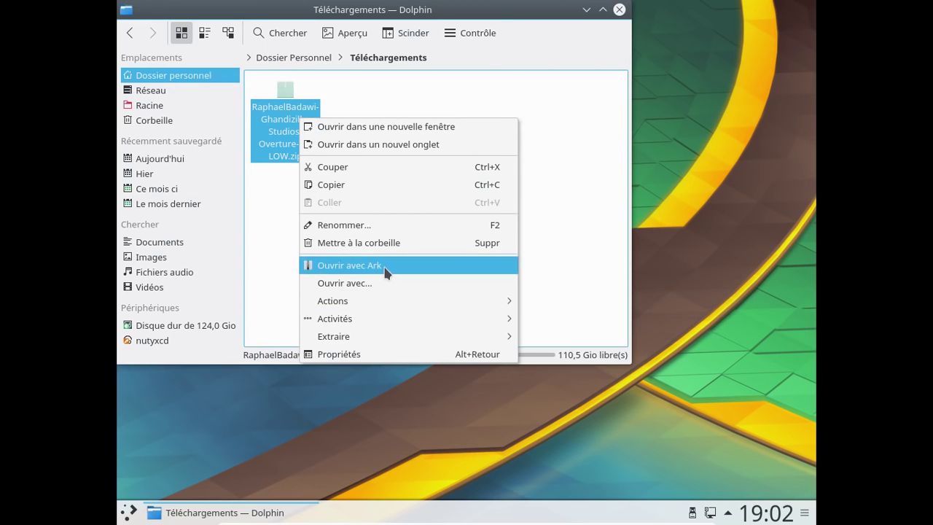
mouse_move(424, 336)
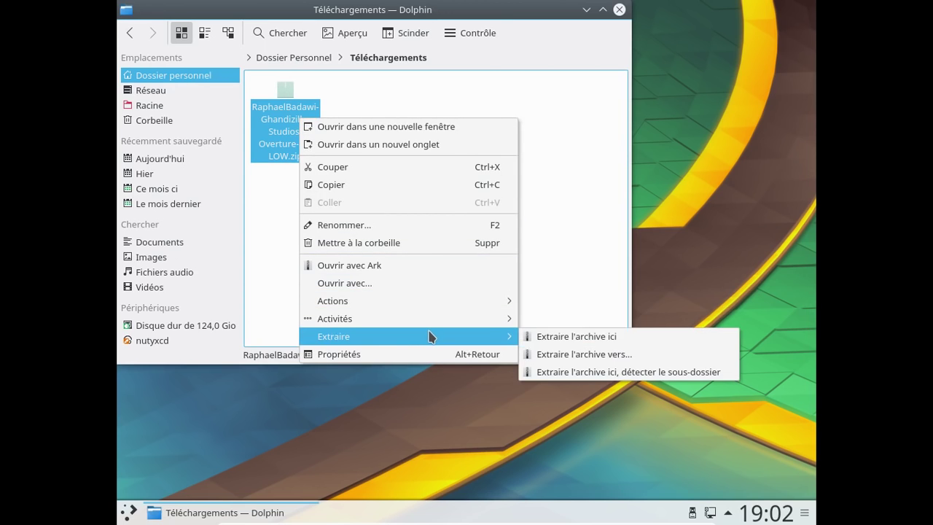
left_click(558, 336)
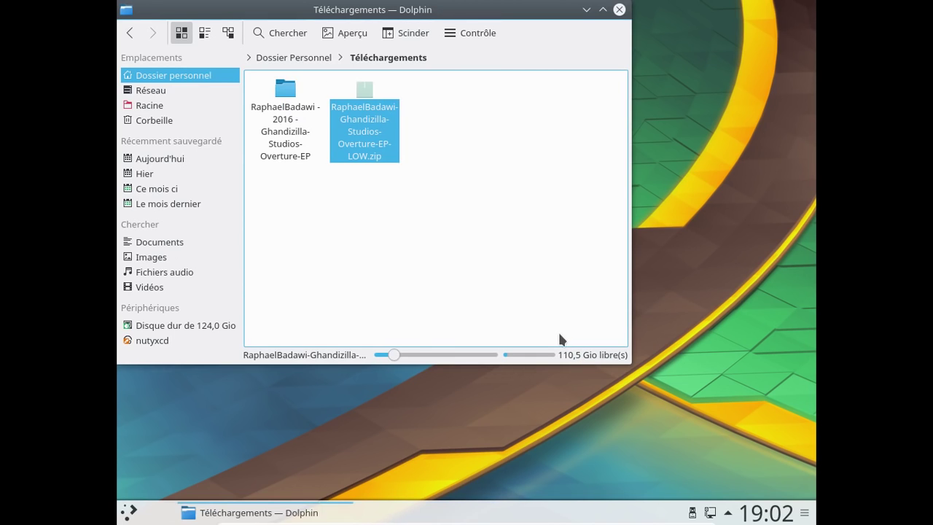
Move the extracted album folder from Téléchargements into the Musique folder of the home directory.
left_click(297, 150)
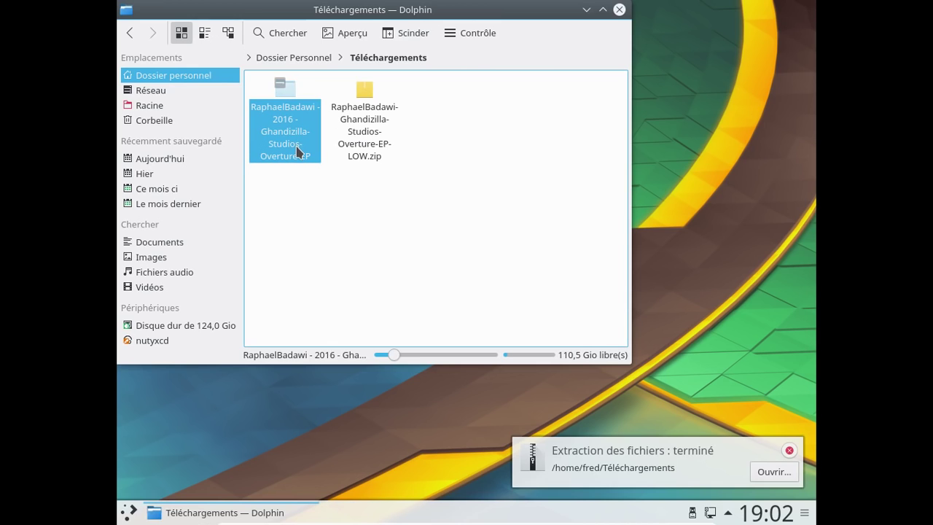
left_click(146, 76)
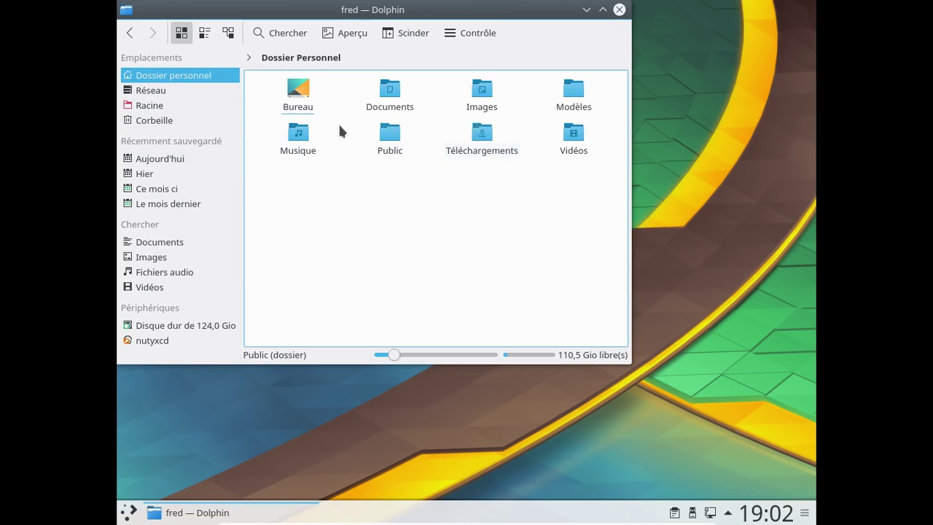
double_click(298, 133)
right_click(294, 134)
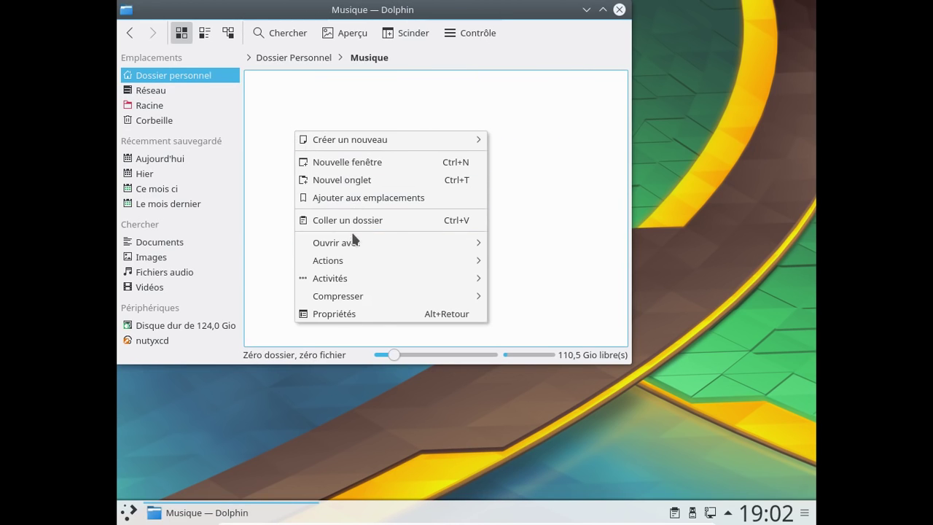
mouse_move(374, 267)
left_click(367, 221)
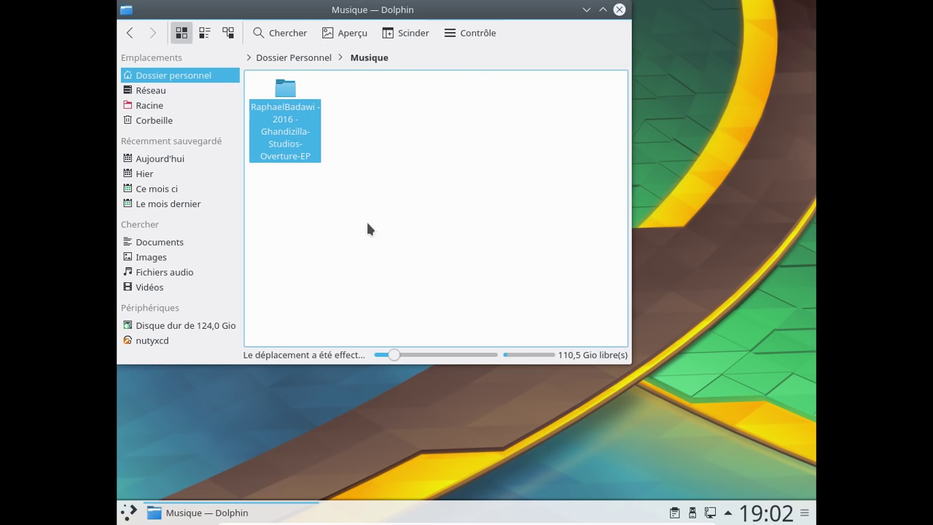
Examine the wallpaper and Bidouilles pages of the desktop settings and close them without changing anything.
right_click(686, 100)
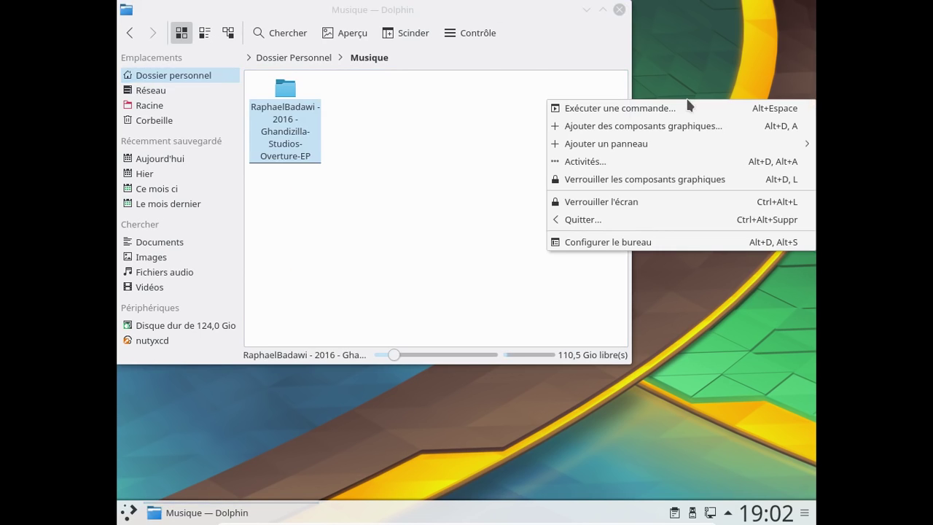
left_click(659, 242)
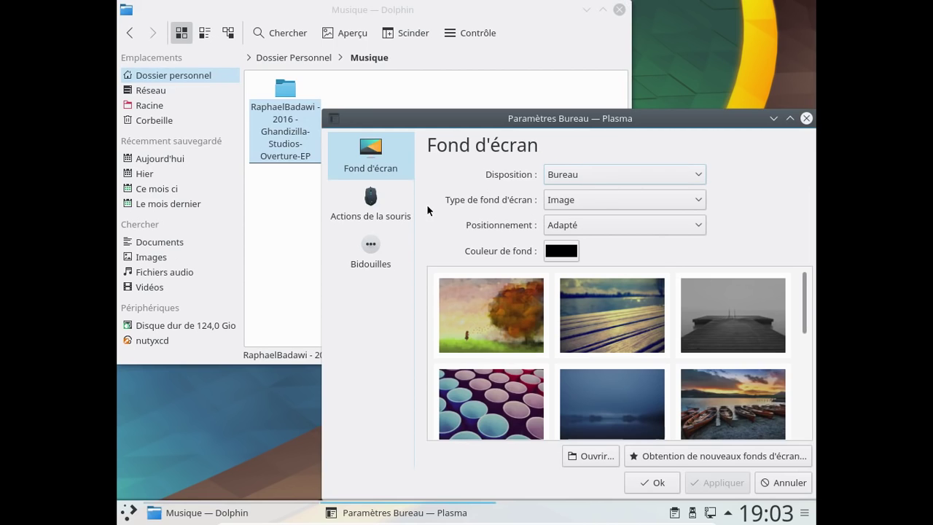
left_click(375, 247)
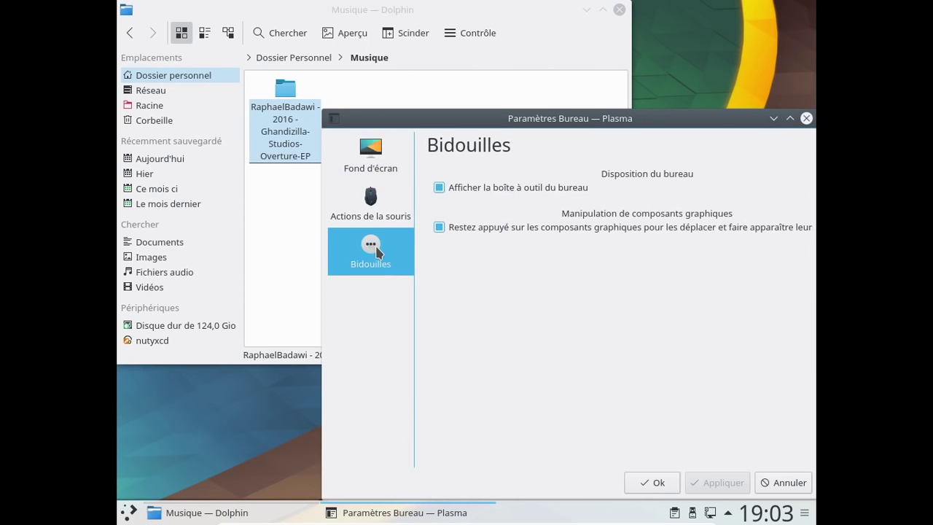
left_click(362, 160)
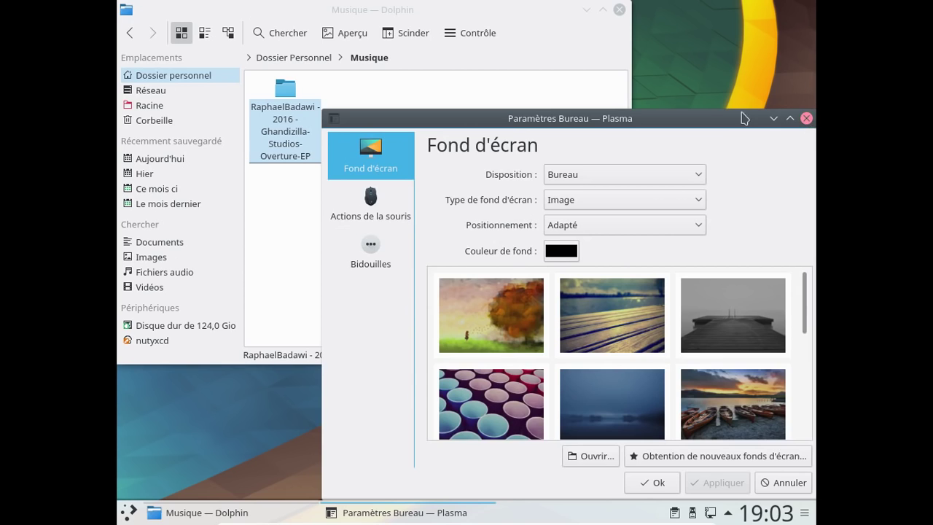
left_click(806, 118)
Browse the list of available desktop widgets and close it without adding any.
right_click(705, 86)
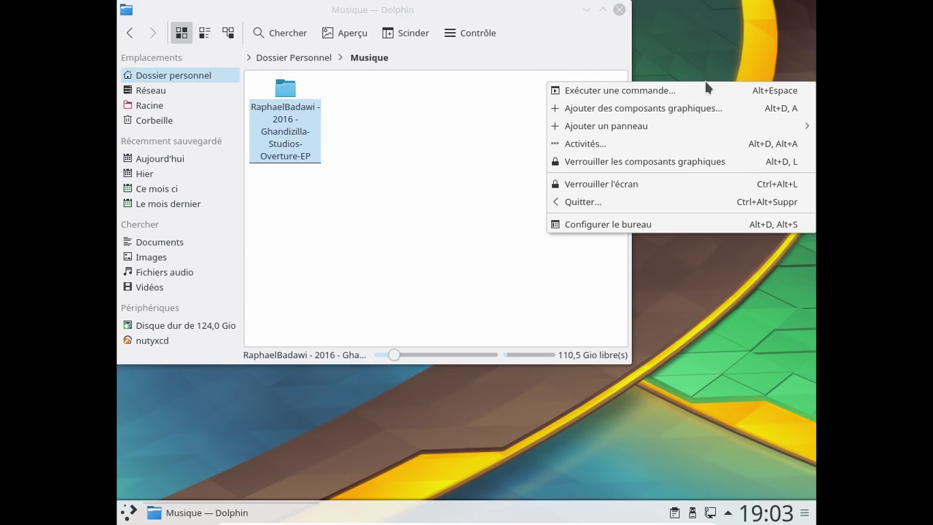
left_click(649, 110)
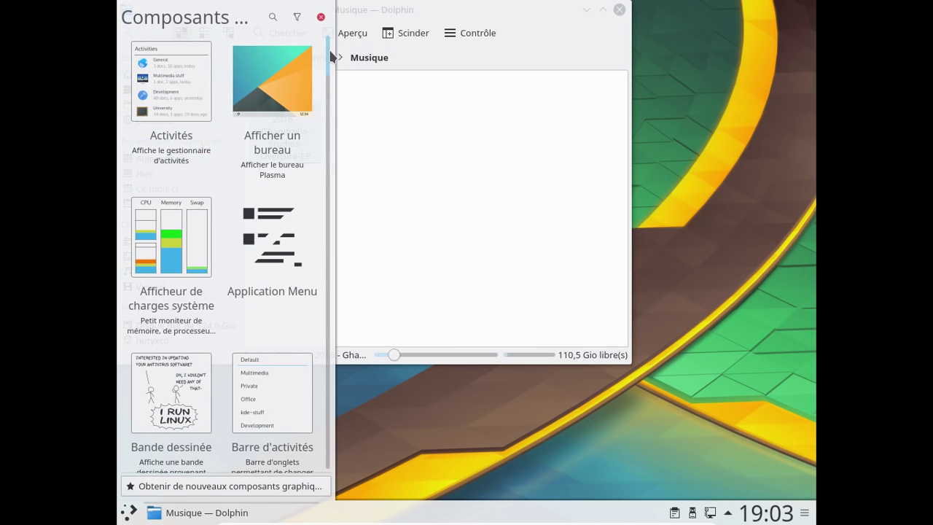
left_click_drag(332, 51, 334, 207)
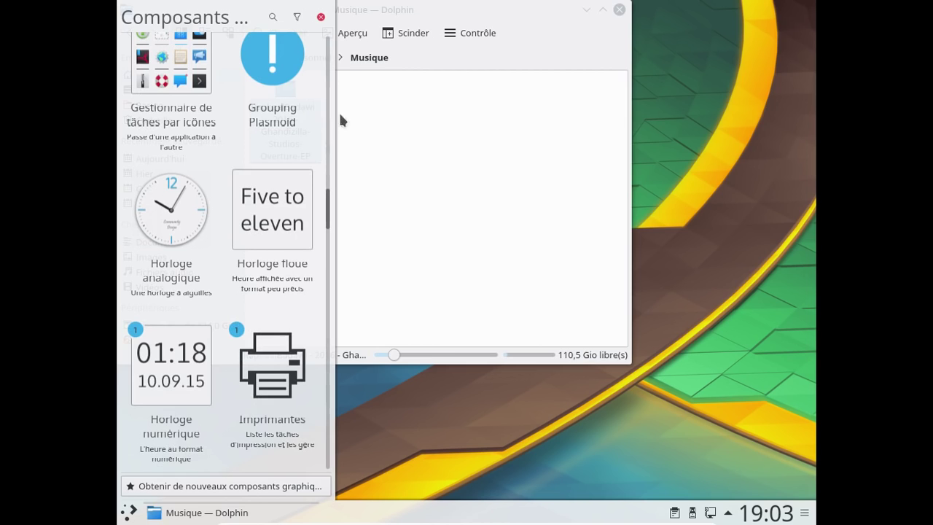
left_click(321, 17)
Reopen the desktop settings, reposition their window, and review the Bidouilles, Actions de la souris and Fond d'écran pages.
right_click(692, 58)
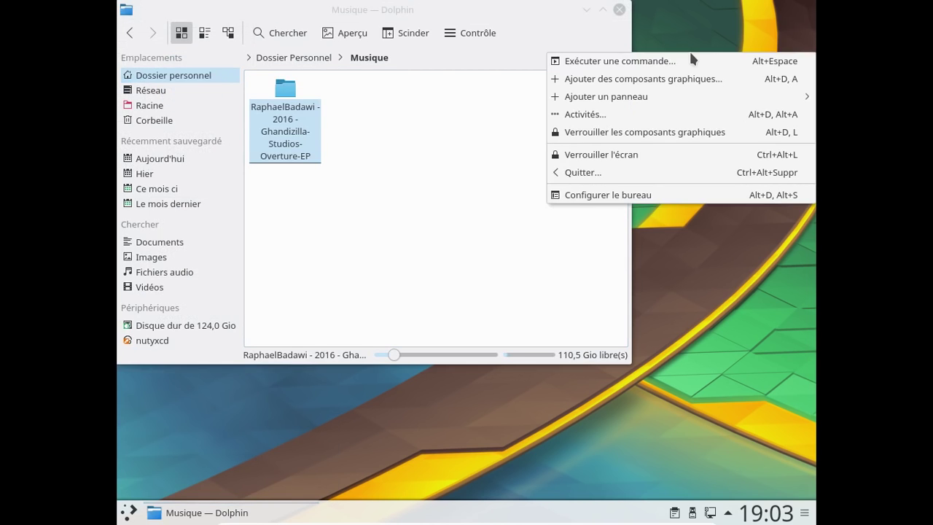
left_click(641, 191)
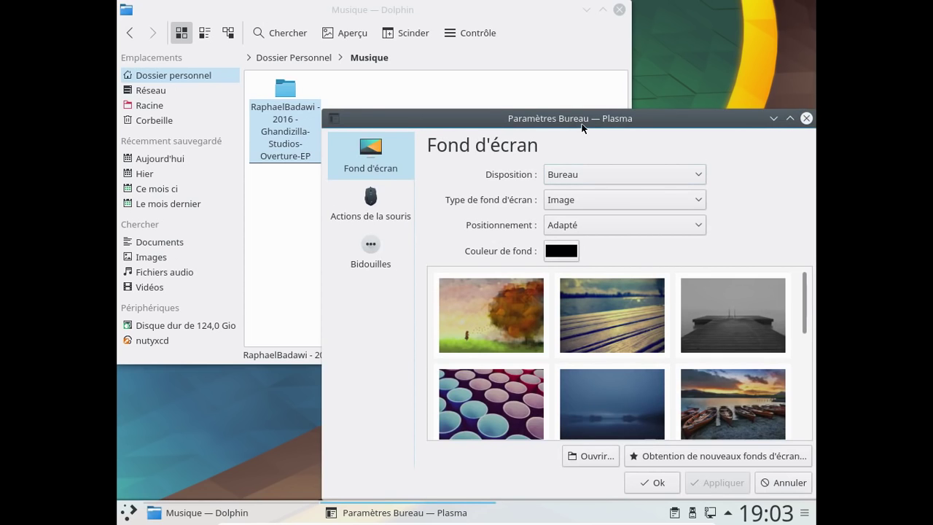
left_click_drag(572, 119, 494, 76)
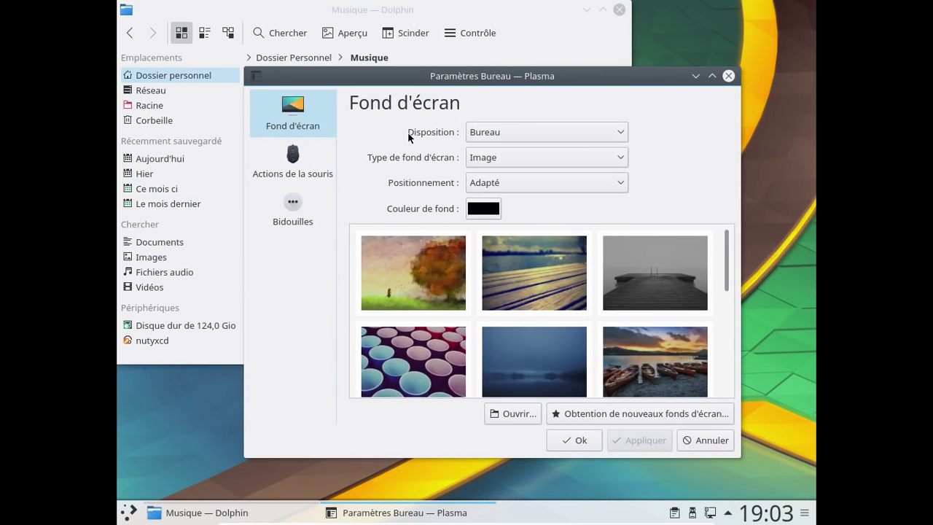
left_click(318, 166)
left_click(302, 200)
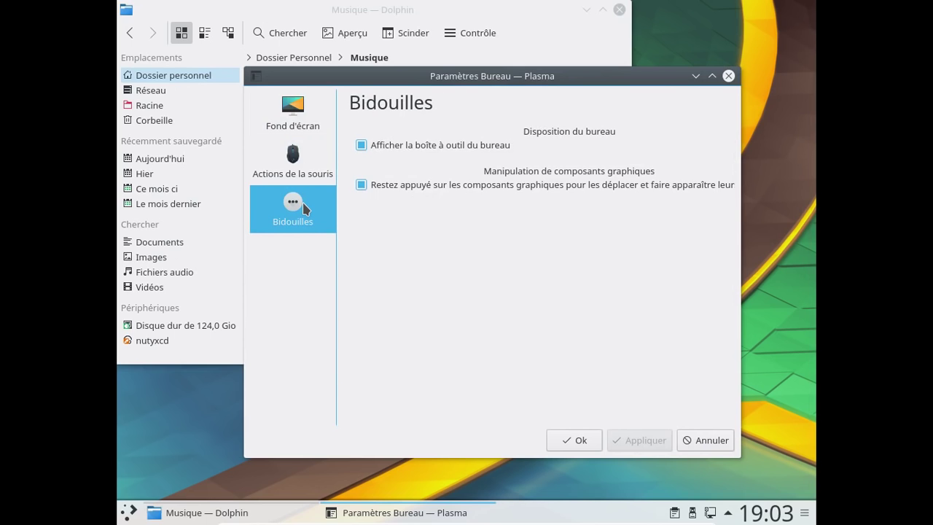
left_click(303, 154)
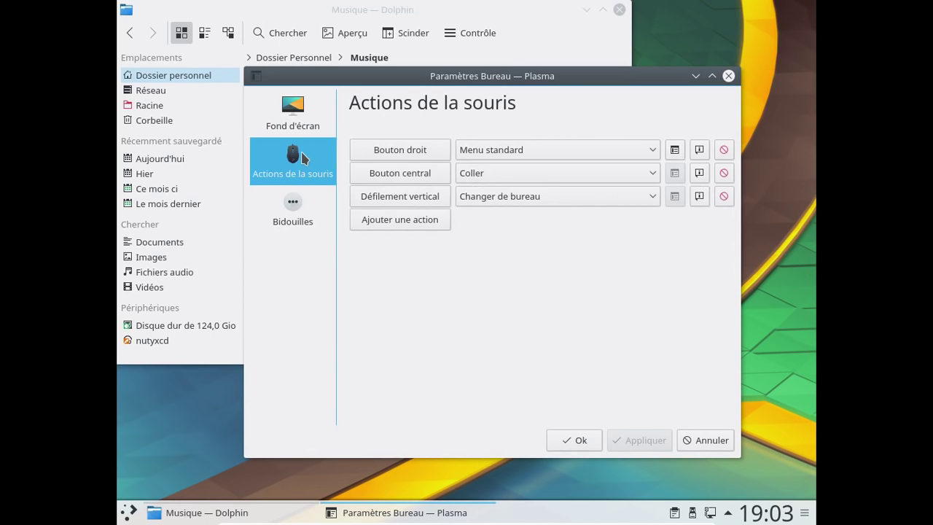
left_click(303, 114)
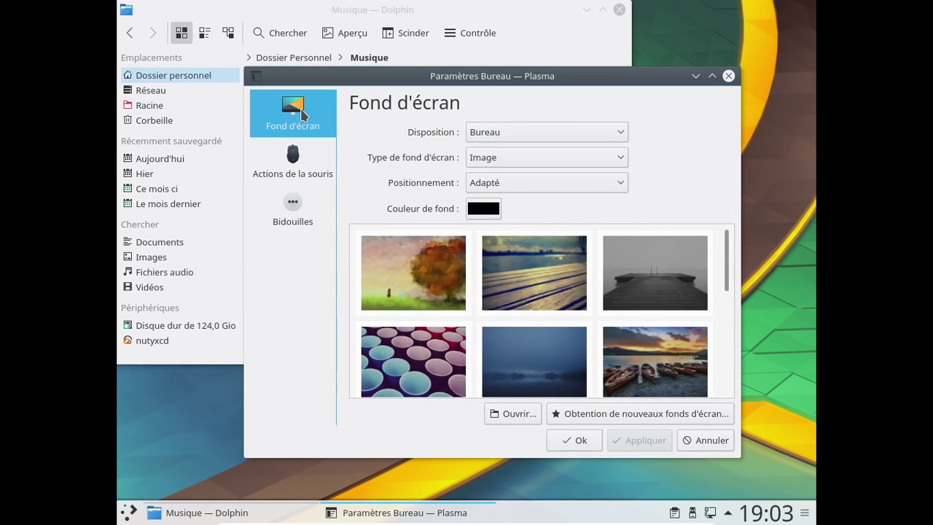
Preview the Diaporama and Image du jour wallpaper types, return to Image, and cancel the desktop settings.
scroll(599, 157, "up", 1)
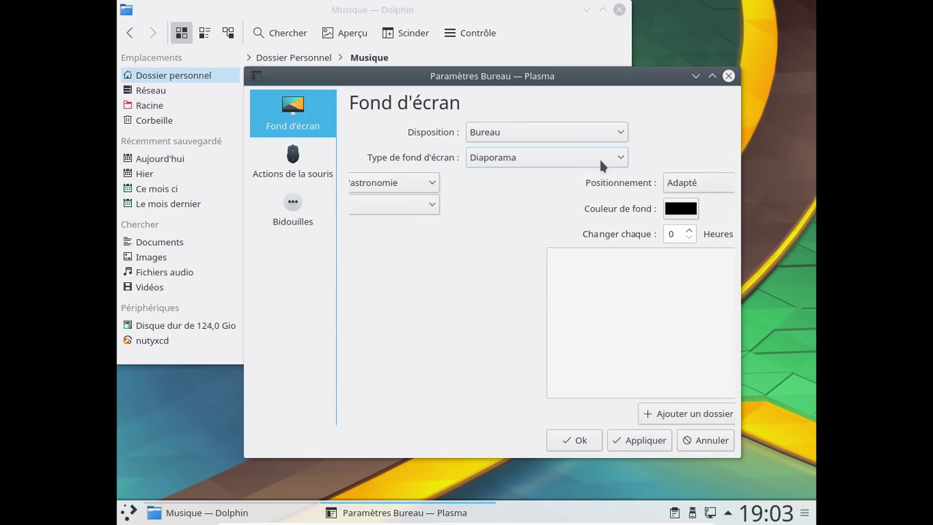
scroll(599, 157, "down", 2)
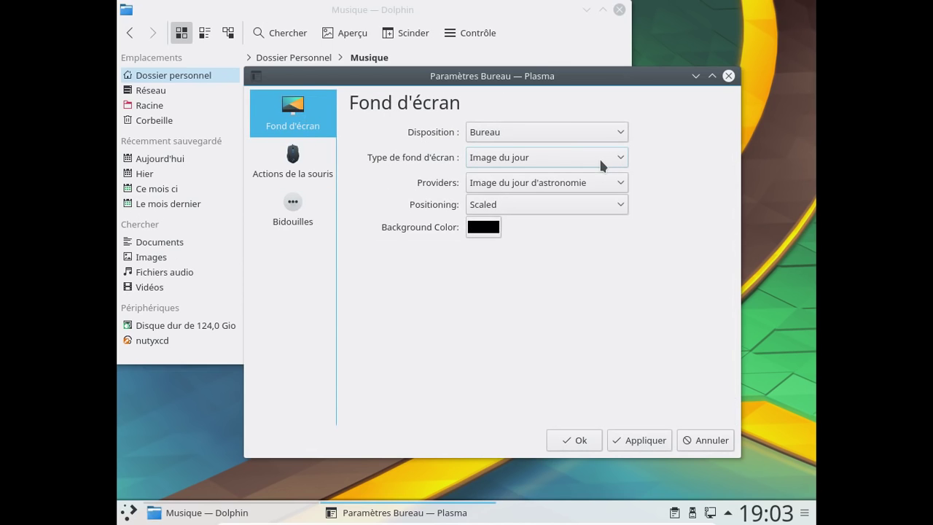
scroll(599, 157, "up", 1)
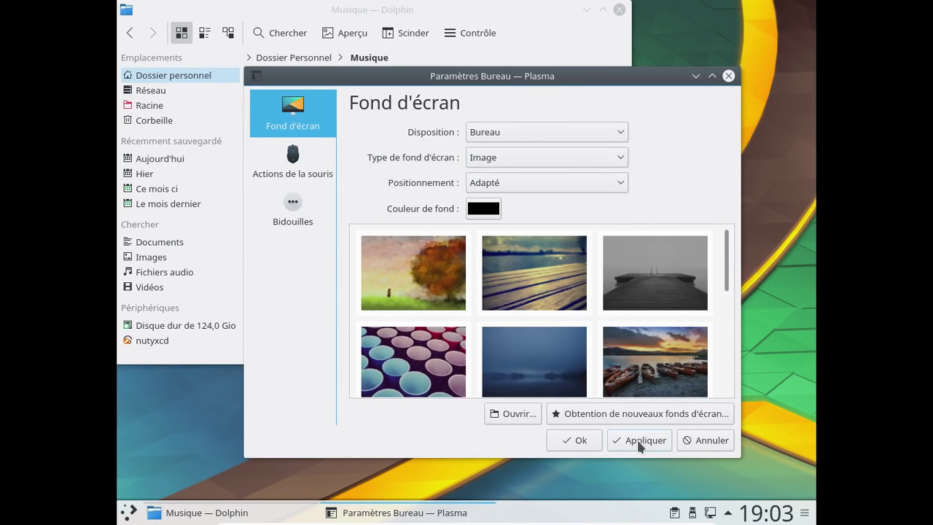
left_click(695, 439)
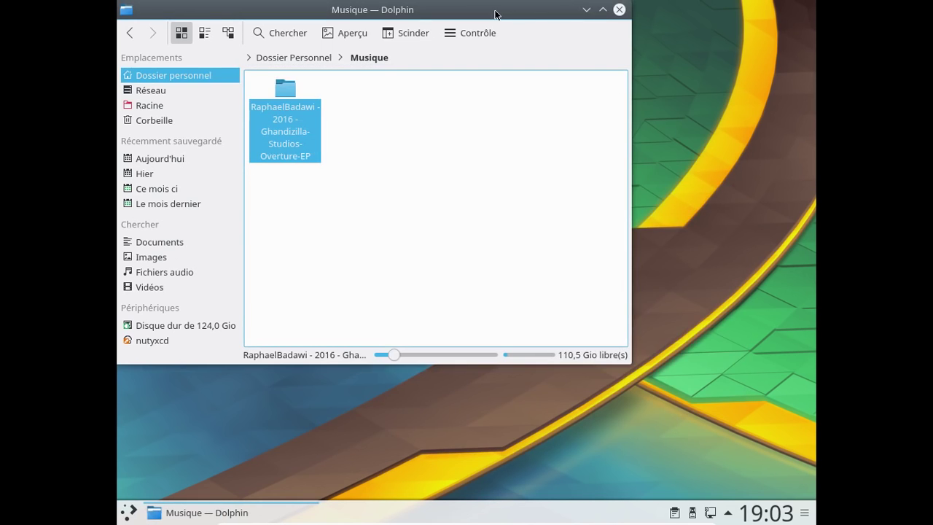
Move the Dolphin window towards the middle of the desktop, then open Configuration du système and place its window over it.
left_click_drag(495, 13, 580, 43)
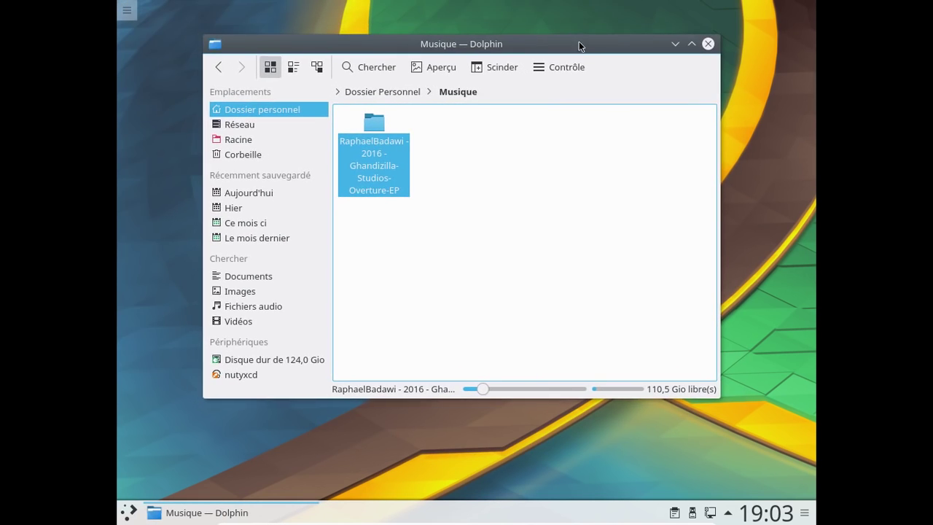
left_click(129, 512)
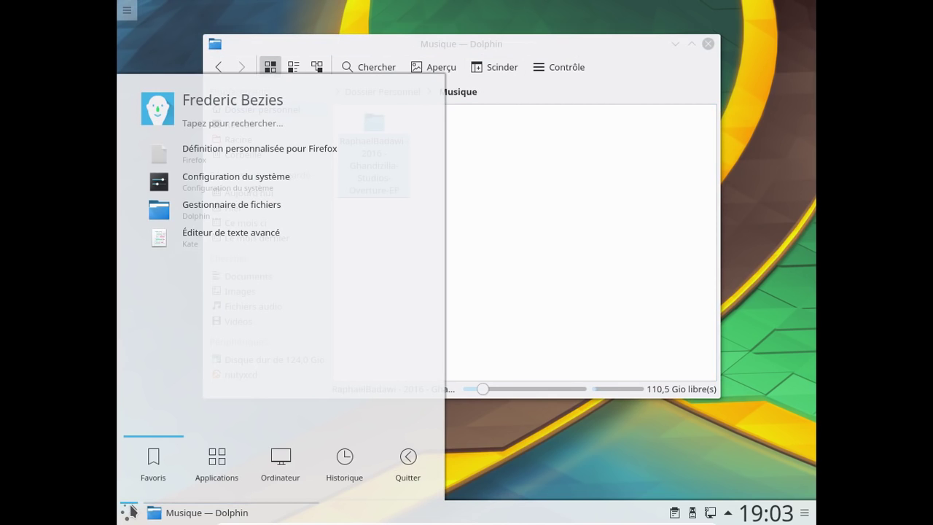
left_click(210, 192)
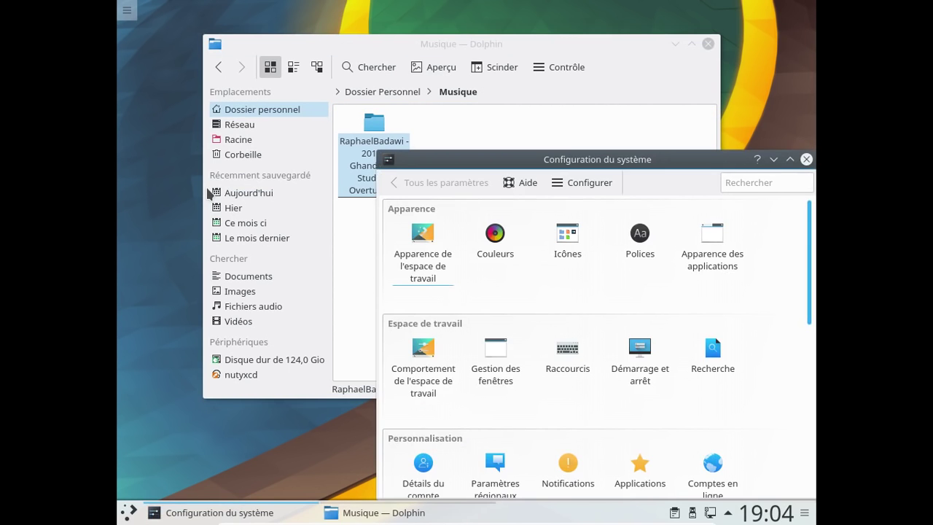
left_click_drag(675, 165, 558, 136)
Search the system settings for "icones", shorten the search to "ico", and open the Icônes module.
left_click(632, 156)
type("icones")
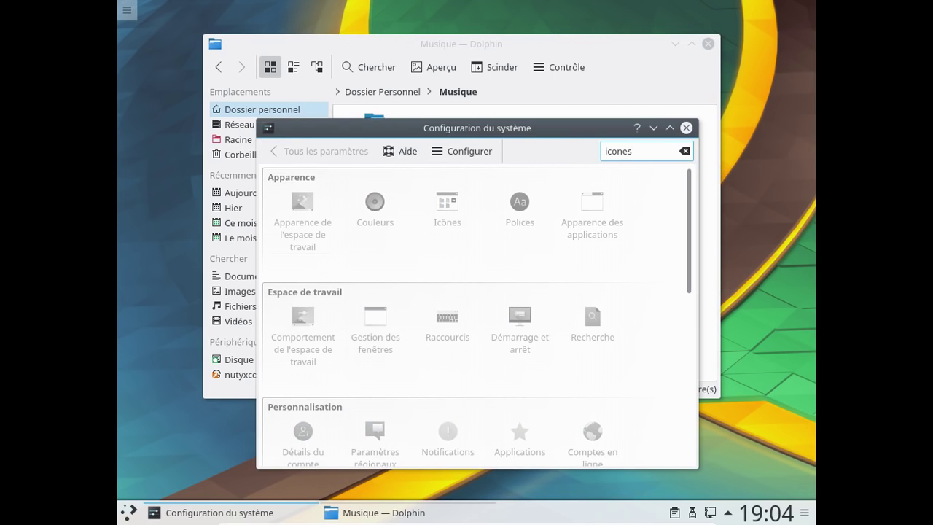
scroll(640, 209, "down", 5)
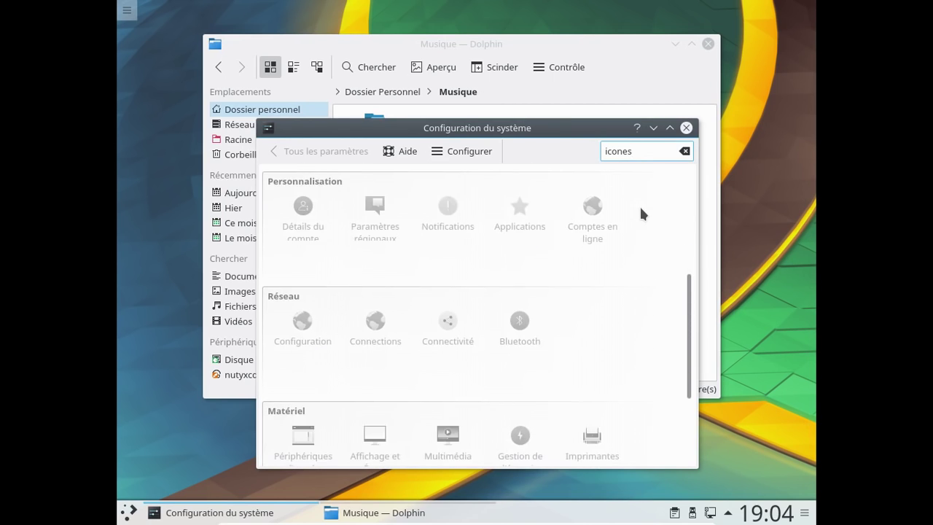
scroll(640, 212, "down", 3)
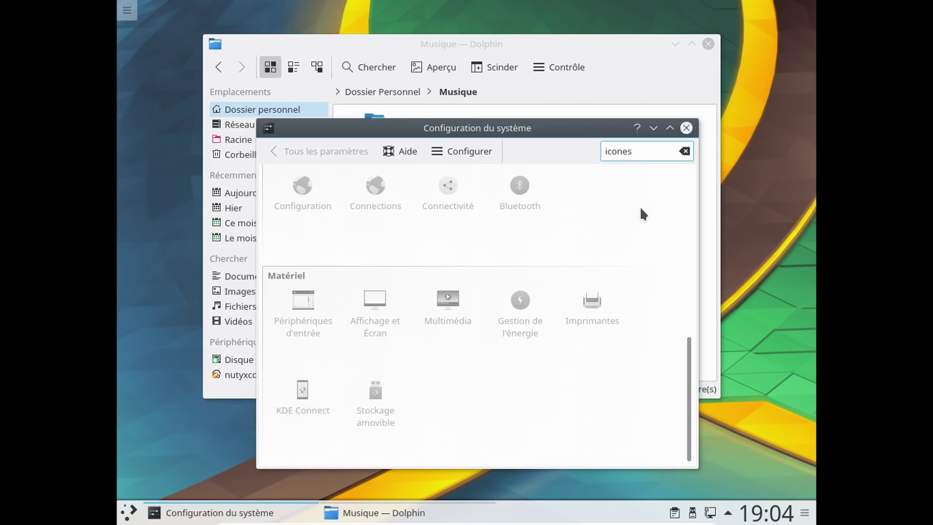
scroll(641, 213, "up", 3)
key("BackSpace")
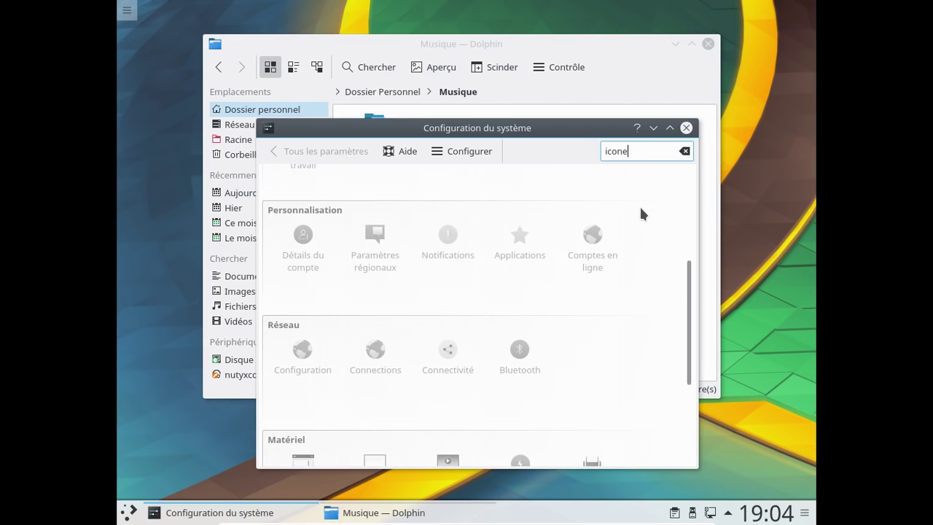
key("BackSpace")
key("BackSpace")
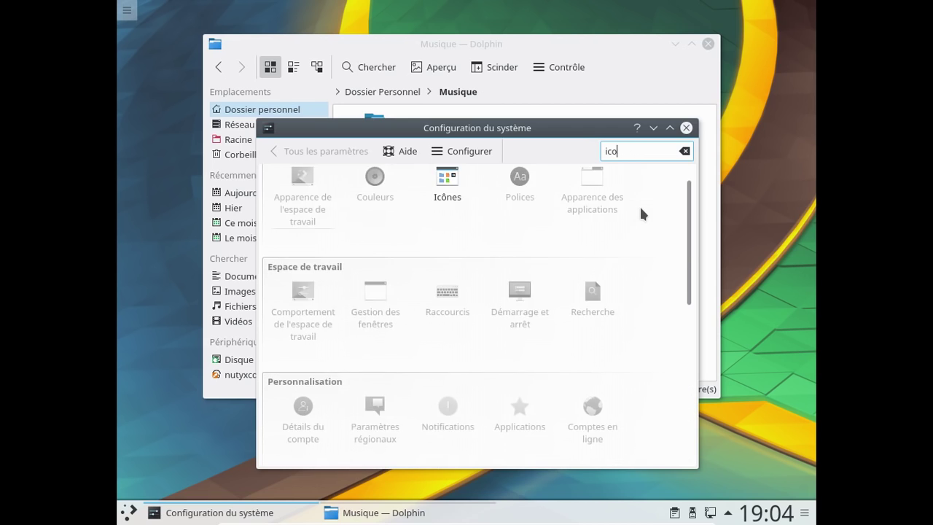
left_click(443, 188)
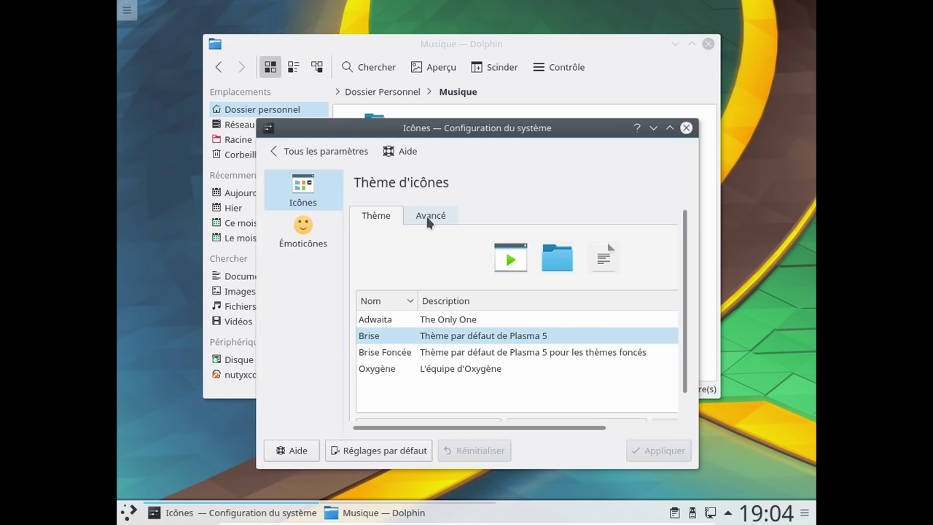
Review the Avancé icon settings, switch back to Thème, and return to the overview of all system settings.
left_click(429, 222)
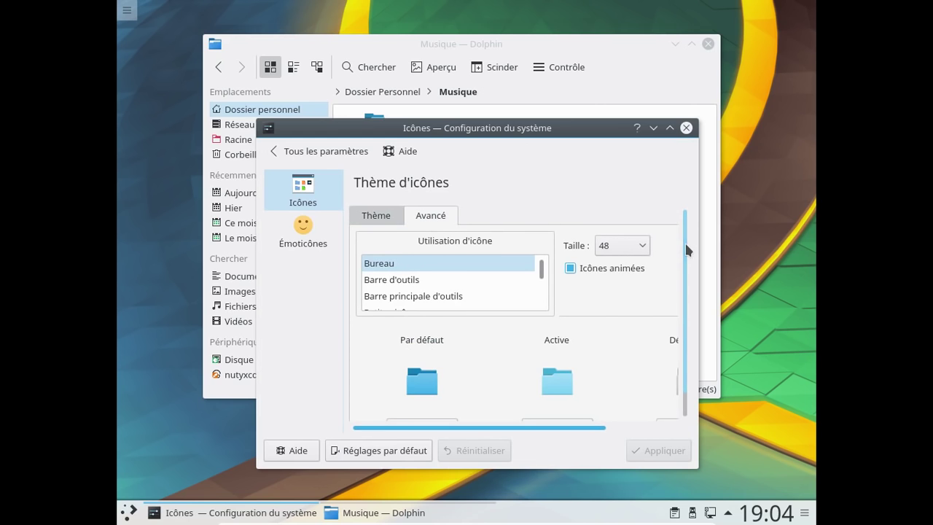
left_click_drag(688, 248, 686, 167)
left_click(396, 214)
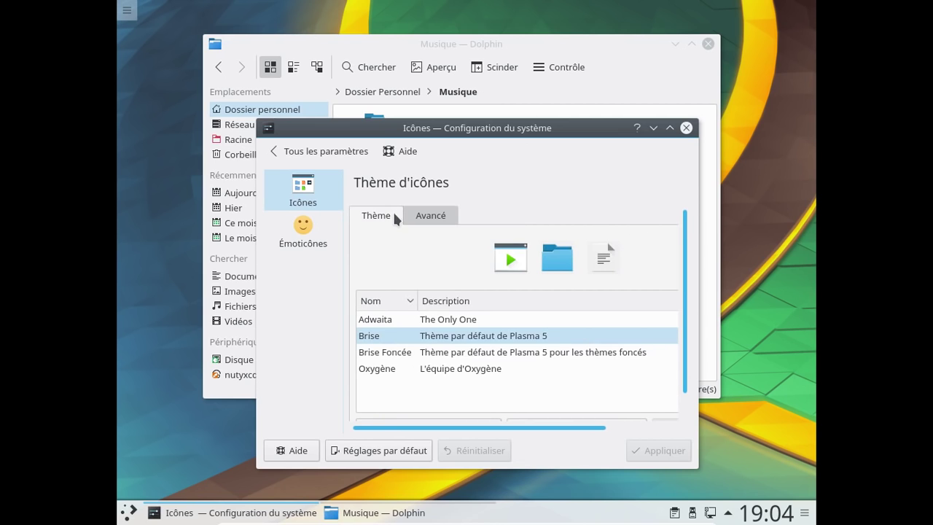
left_click(282, 150)
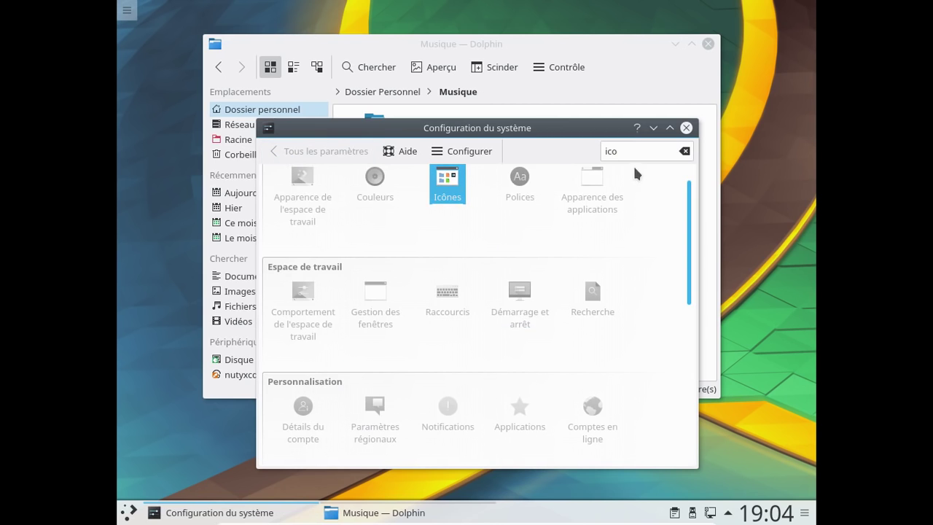
Search the system settings for "bureau" and review Bords de l'écran and Verrouillage de l'écran under Comportement de l'espace de travail.
double_click(615, 151)
type("bureau")
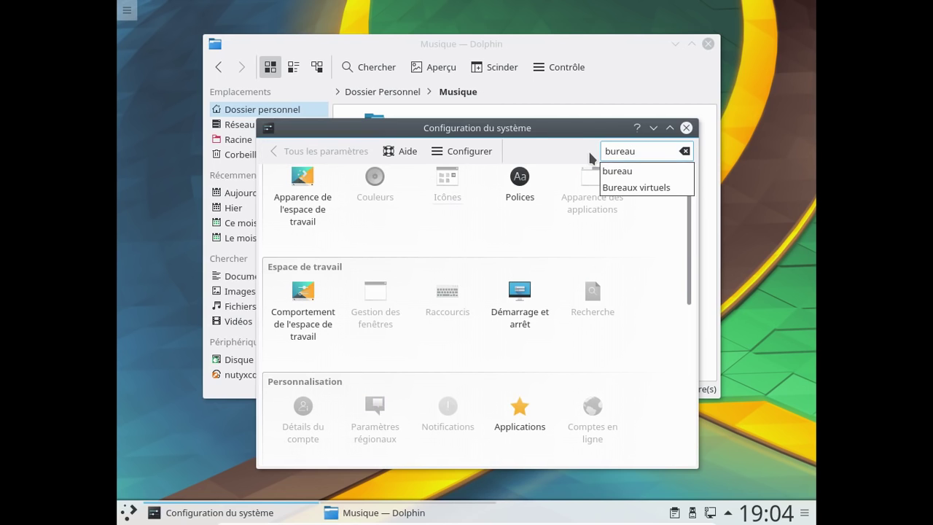
mouse_move(303, 208)
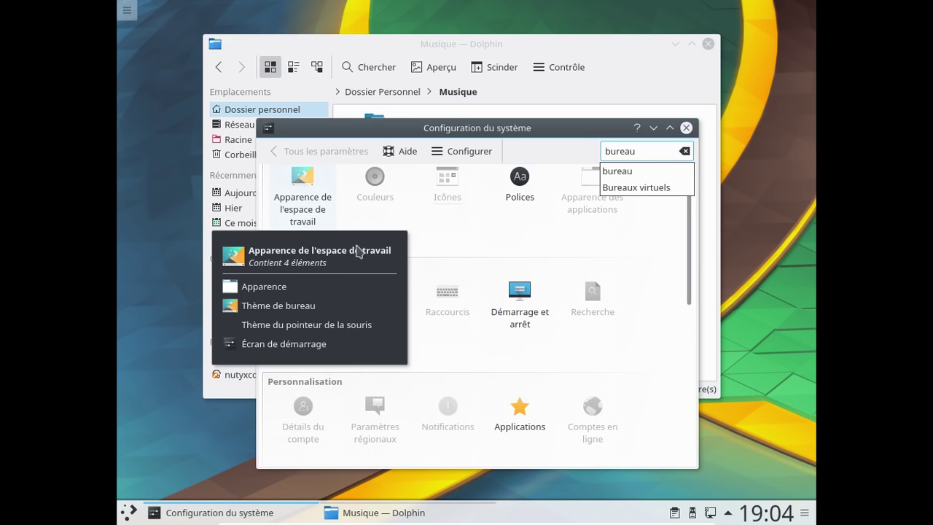
mouse_move(308, 302)
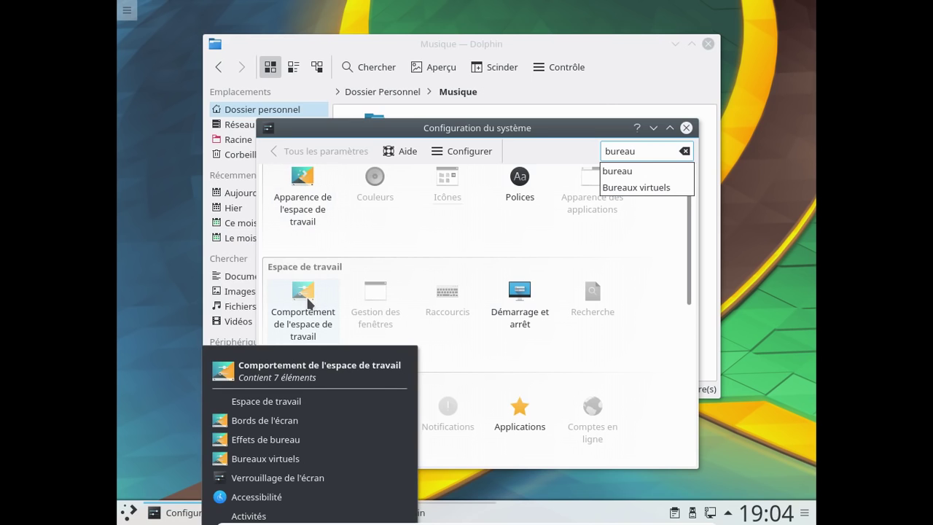
left_click(309, 302)
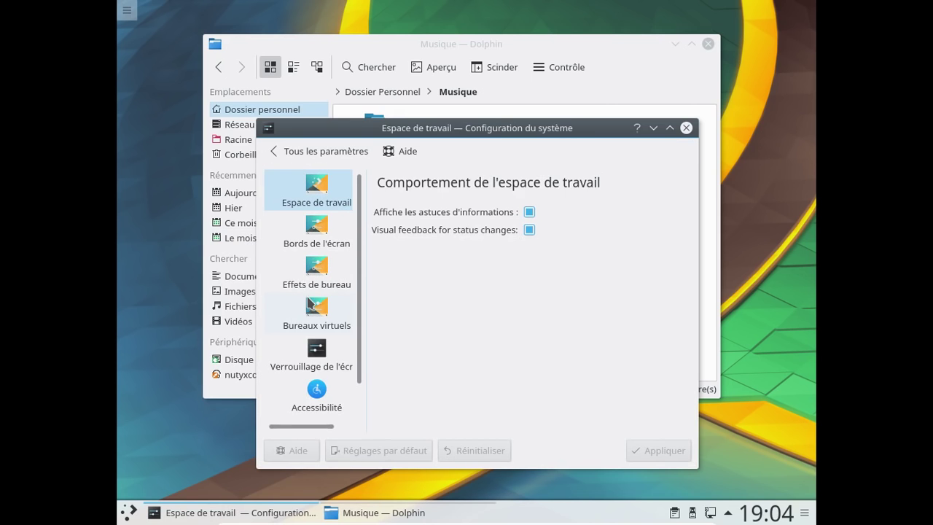
left_click(315, 223)
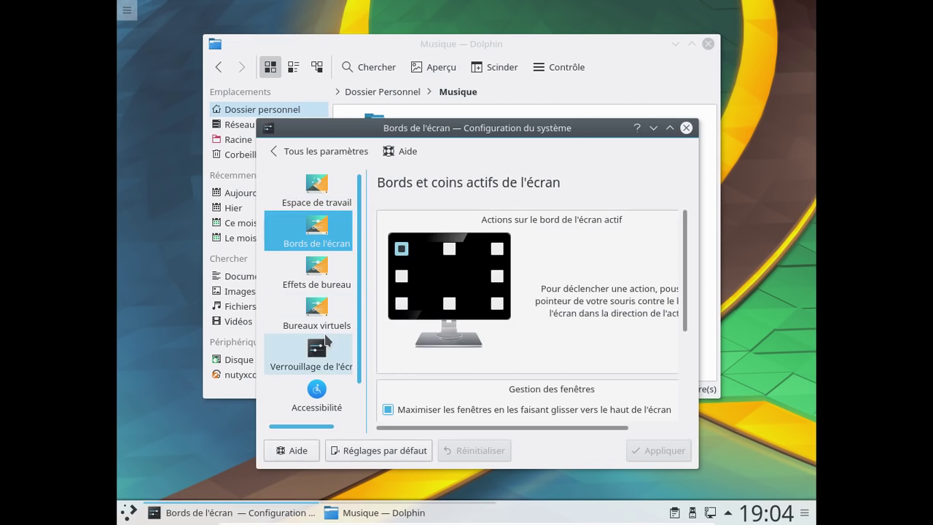
left_click(323, 342)
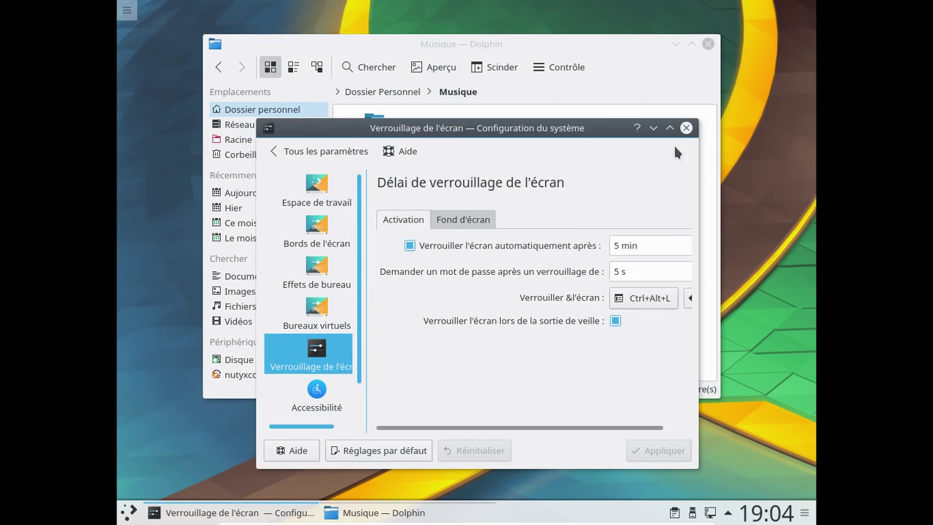
Clear the desktop by closing Configuration du système, its error notification and the Dolphin window.
left_click(686, 128)
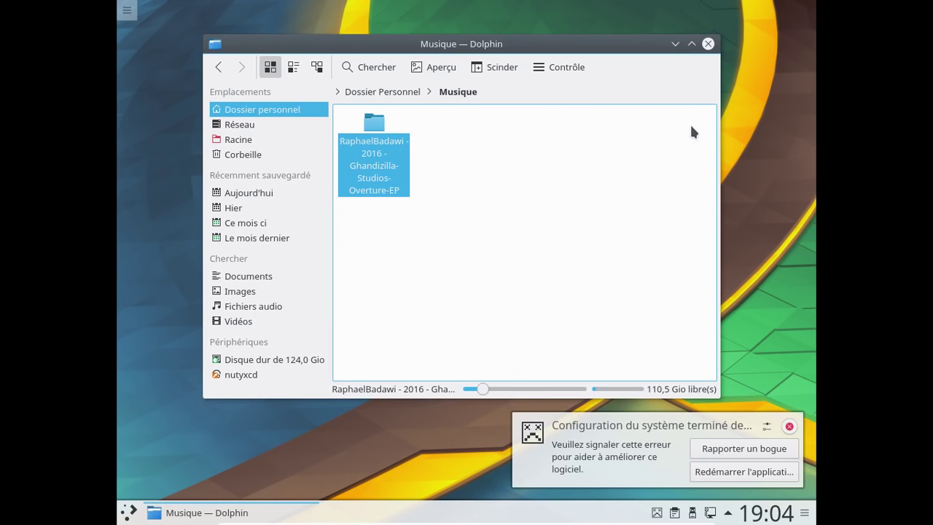
left_click(790, 425)
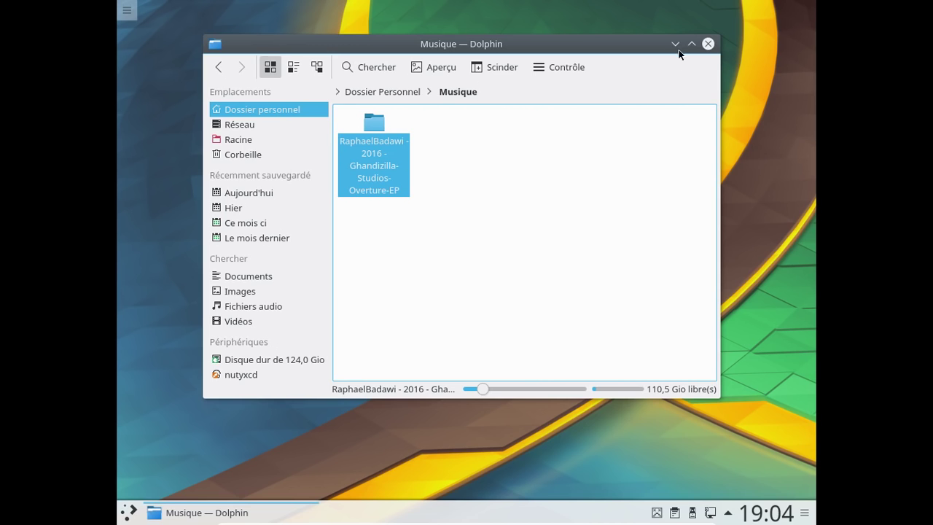
left_click(707, 44)
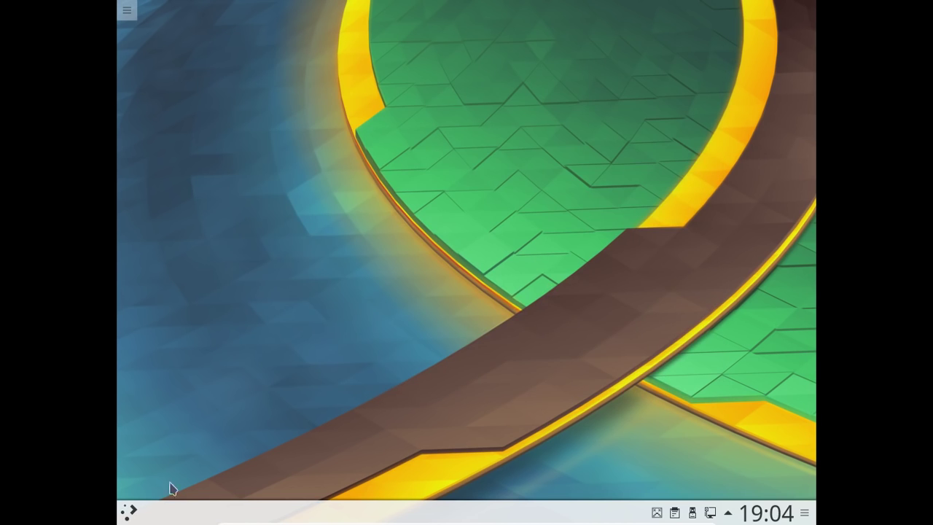
Search the application launcher for "aud" and start Audacious.
left_click(131, 513)
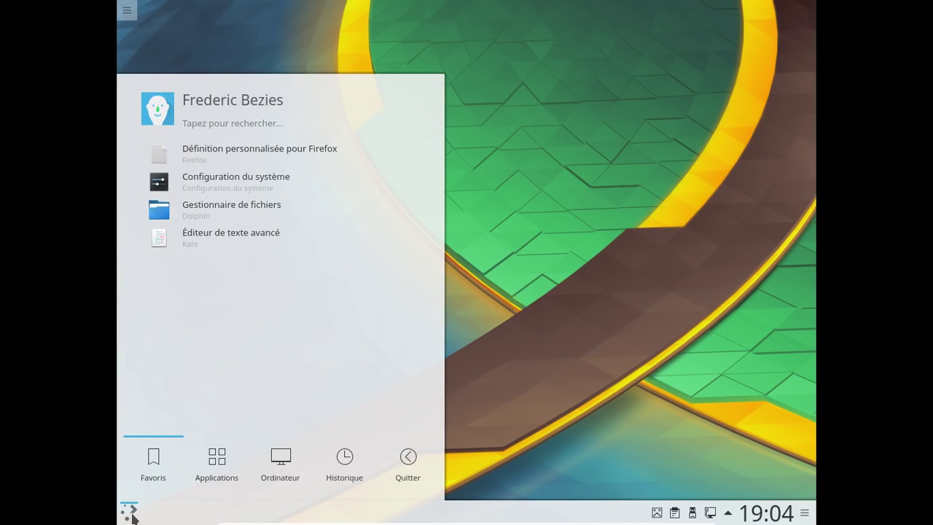
left_click(212, 127)
type("aud")
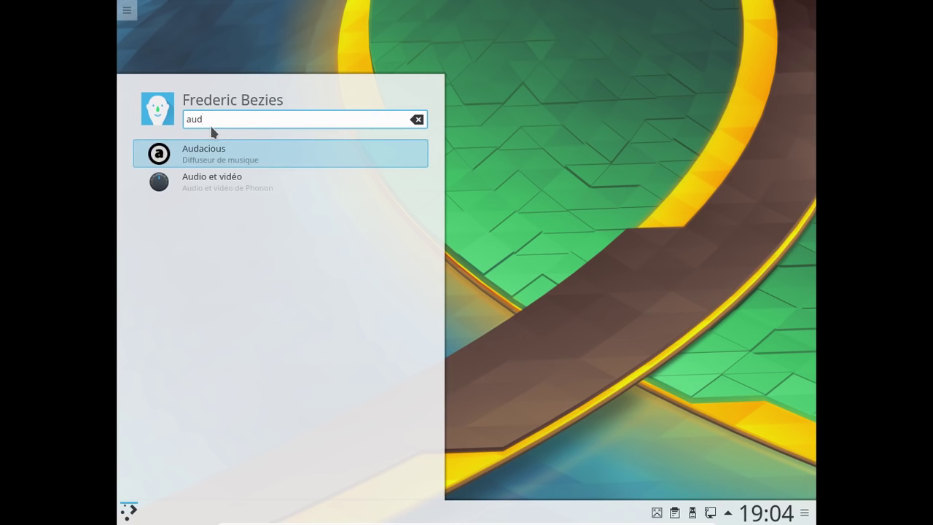
left_click(210, 153)
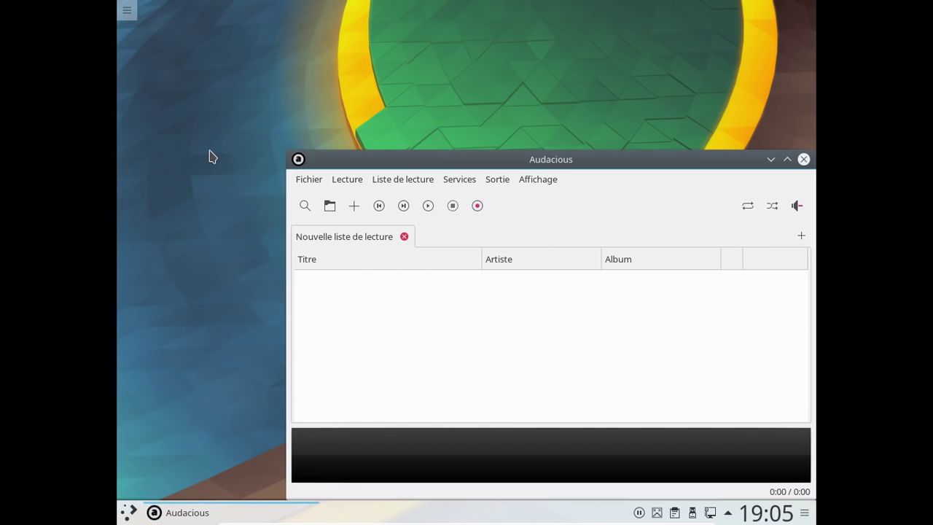
Open the Ghandizilla Studios Overture EP album from the home folder's Musique directory for playback.
left_click(332, 209)
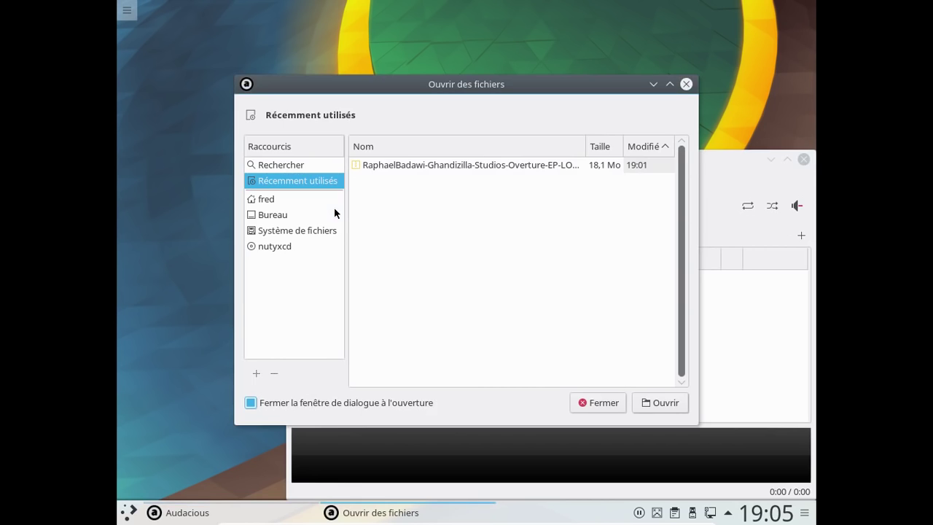
left_click(279, 203)
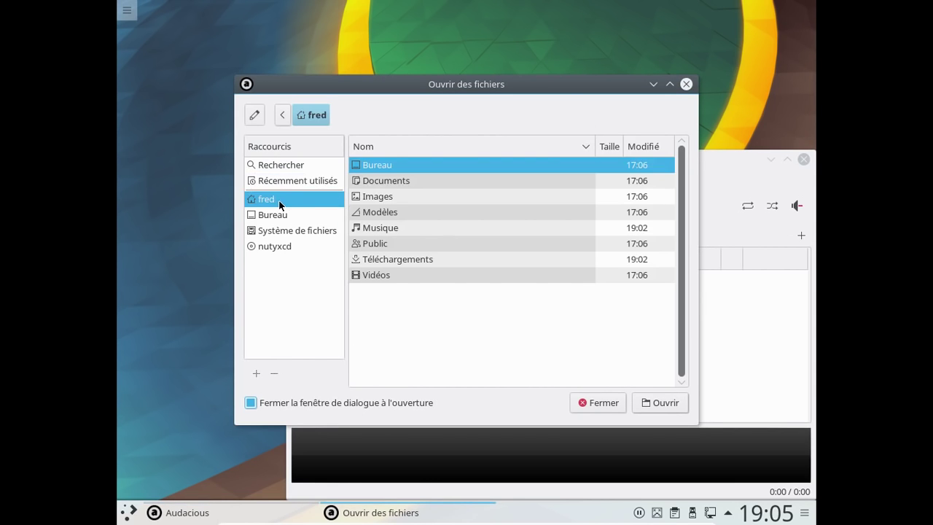
double_click(381, 224)
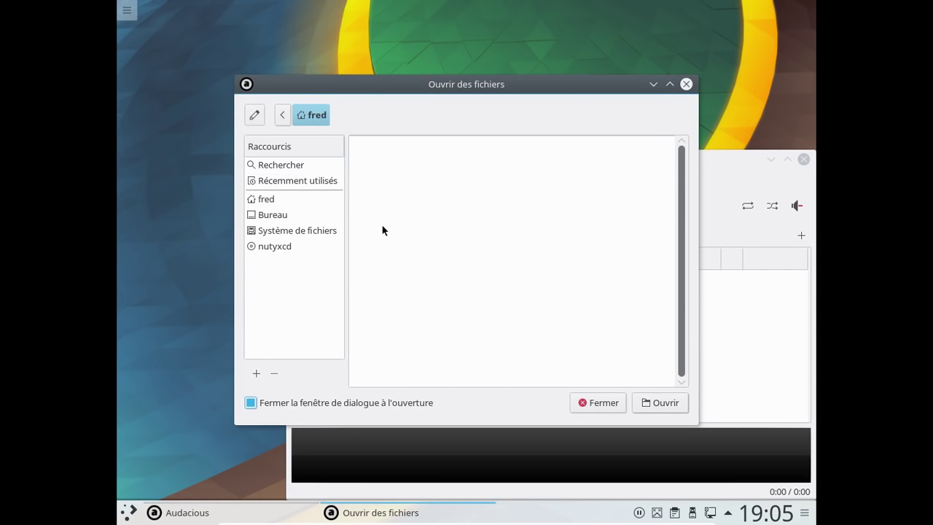
left_click(644, 405)
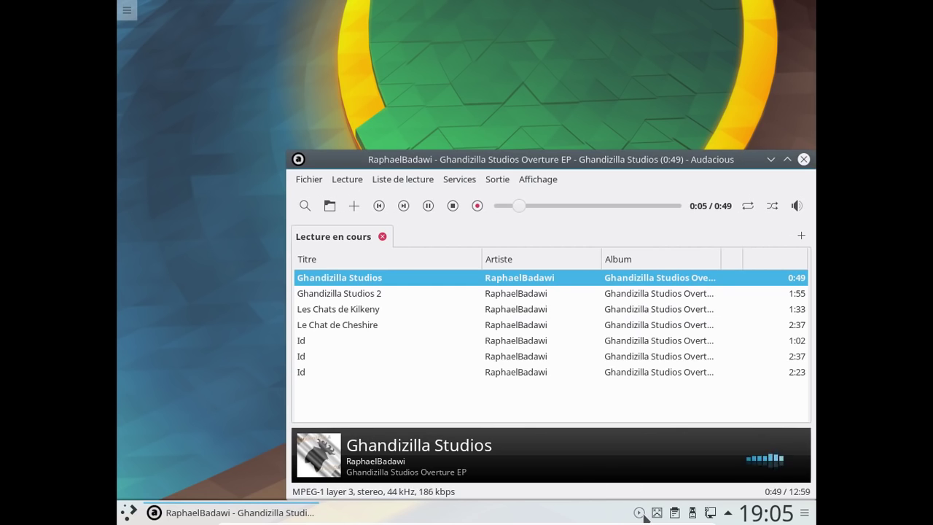
Check the hidden entries under État & notifications, close that list, and pause the album's playback.
mouse_move(639, 513)
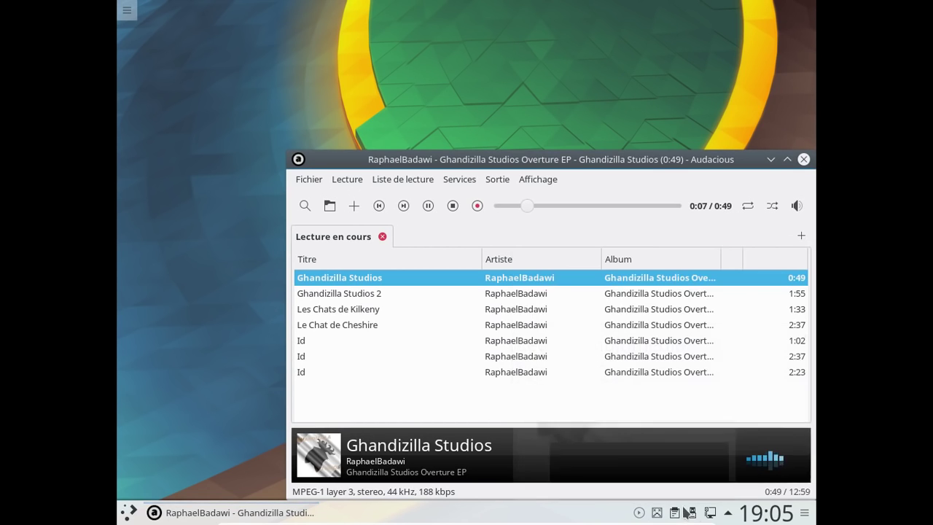
left_click(728, 514)
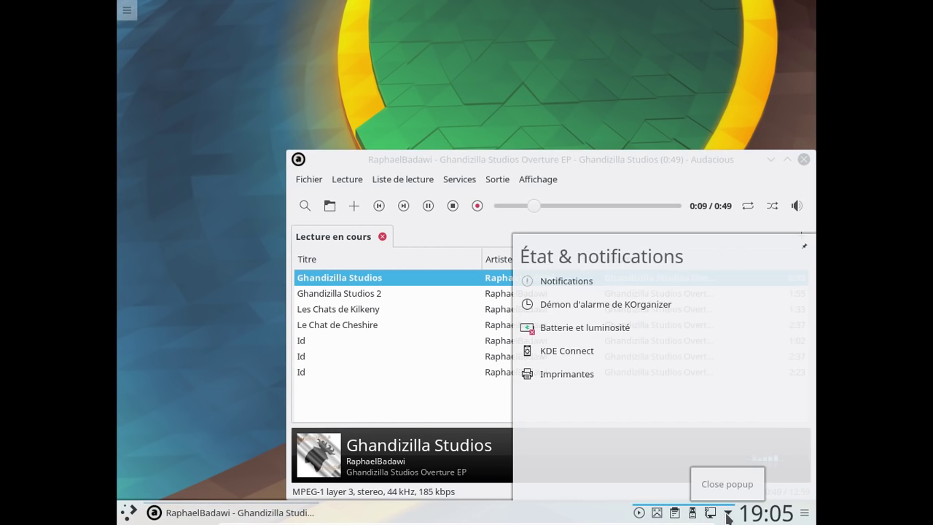
left_click(728, 514)
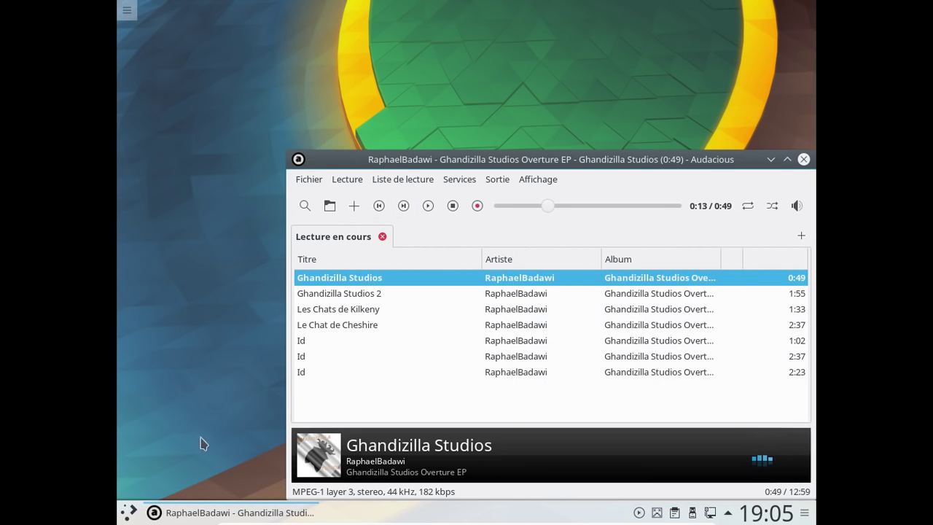
Reopen Configuration du système from the launcher favourites and open the Multimédia module in the Matériel section.
left_click(129, 511)
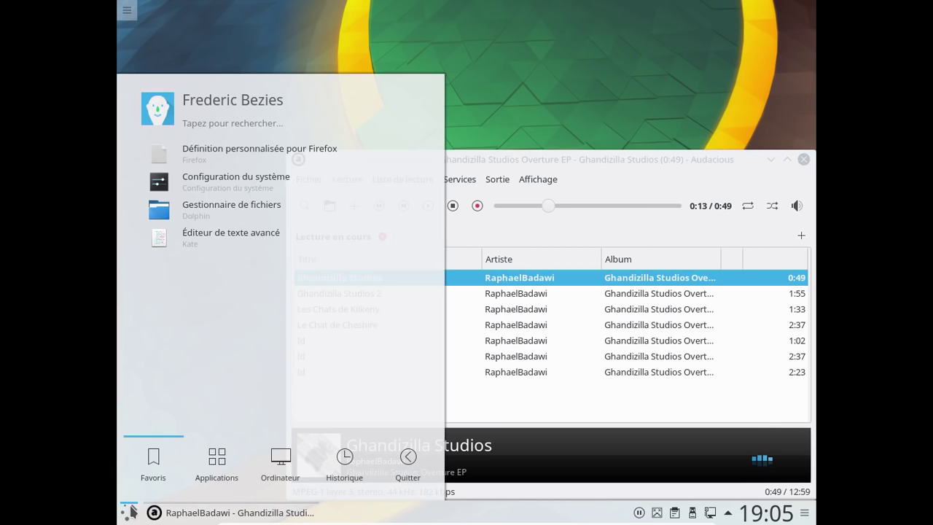
left_click(211, 124)
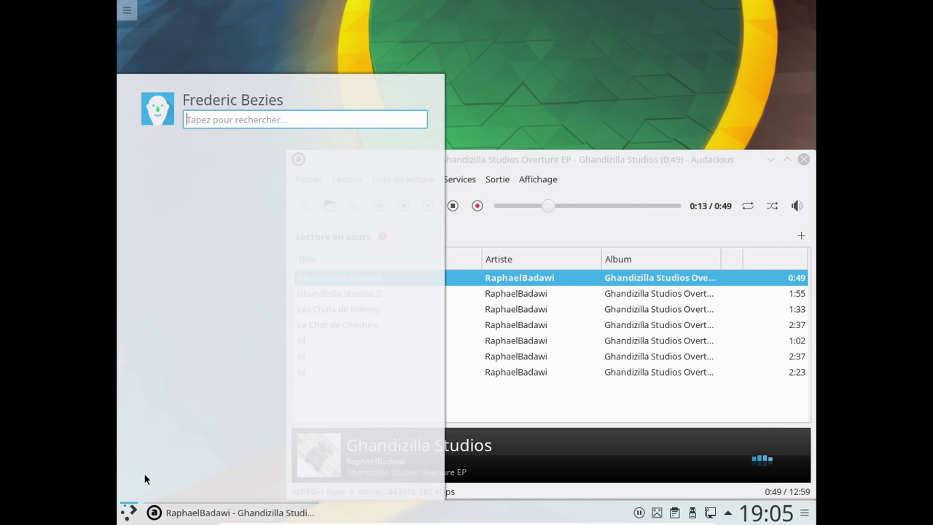
left_click(134, 445)
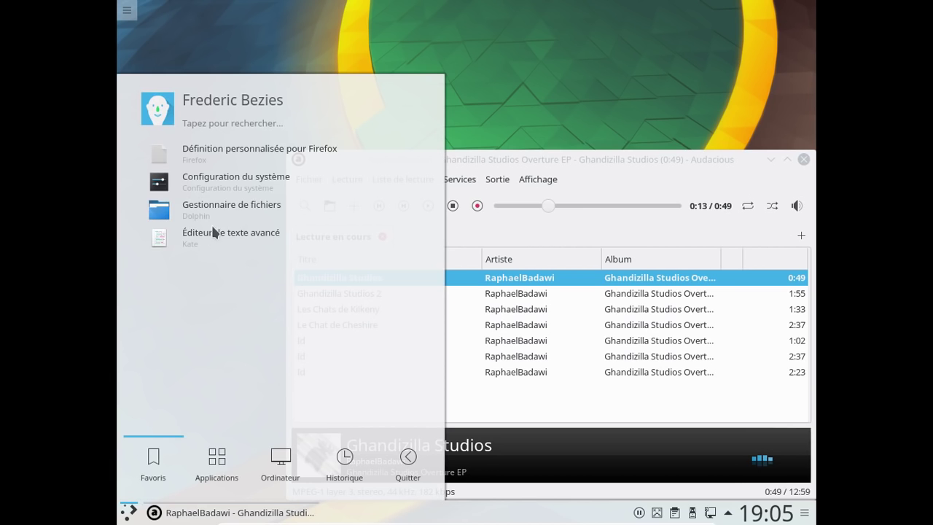
left_click(213, 190)
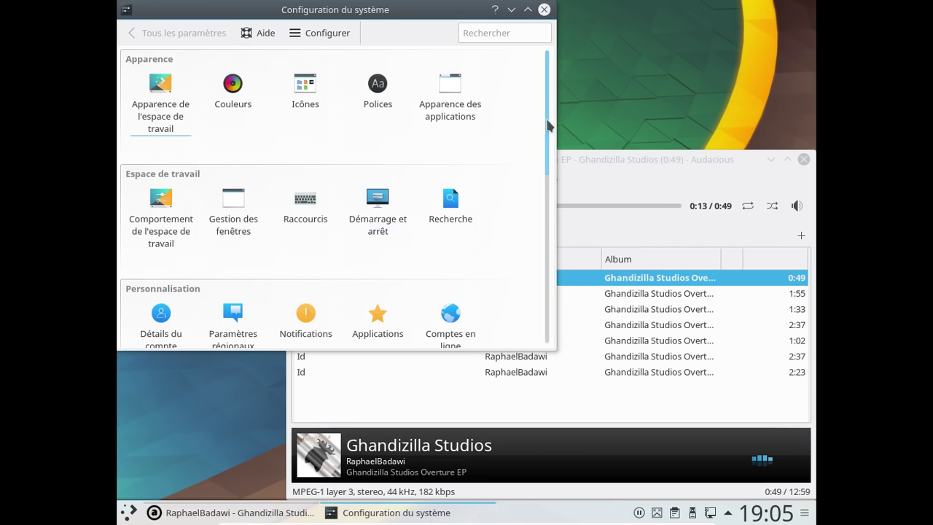
left_click_drag(549, 125, 540, 287)
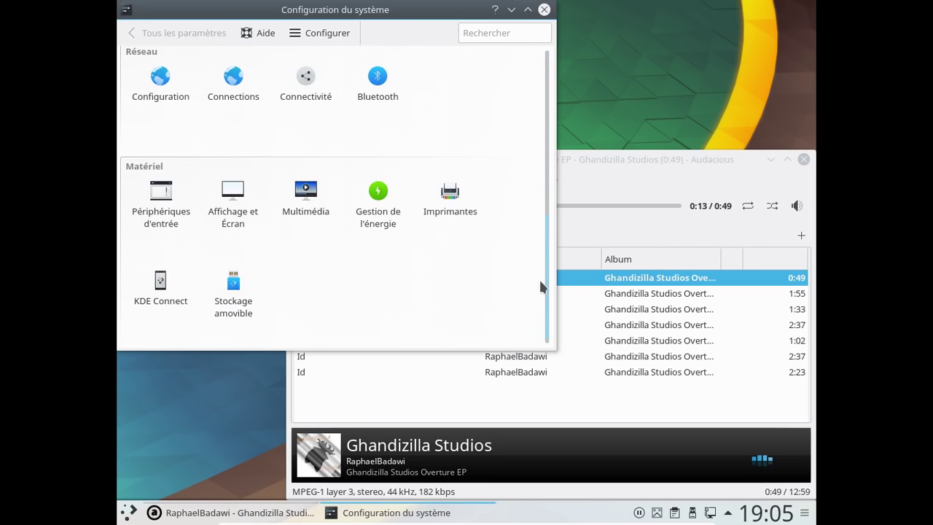
left_click(308, 191)
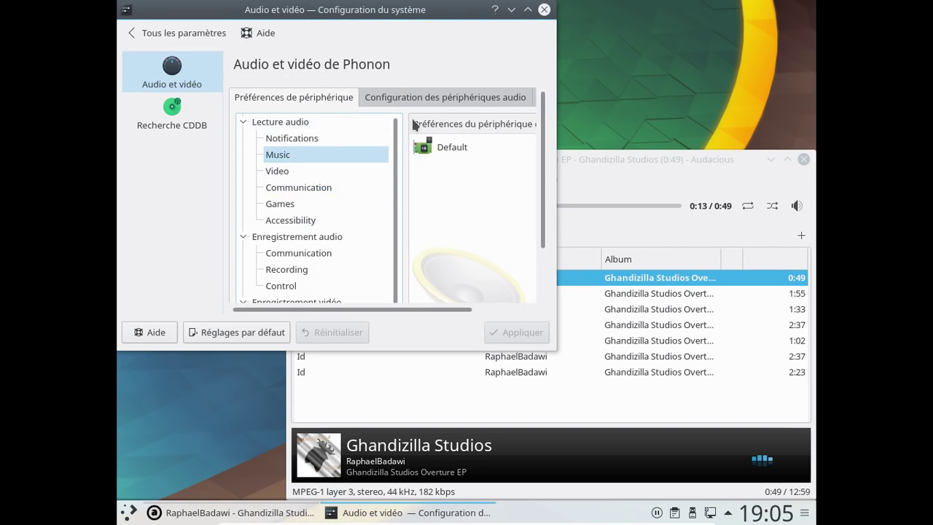
Review Configuration des périphériques audio, enlarge the settings window to inspect the Moteur page, and close the settings.
left_click(463, 100)
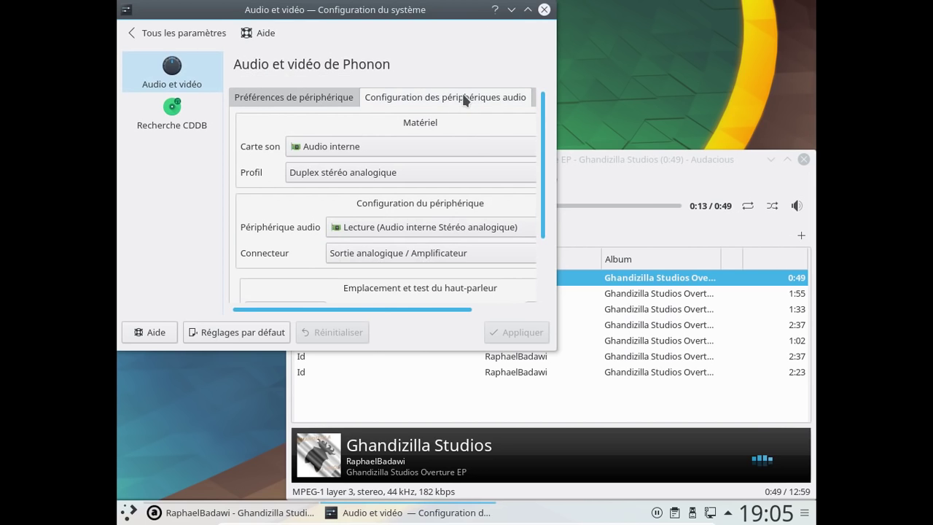
left_click(553, 352)
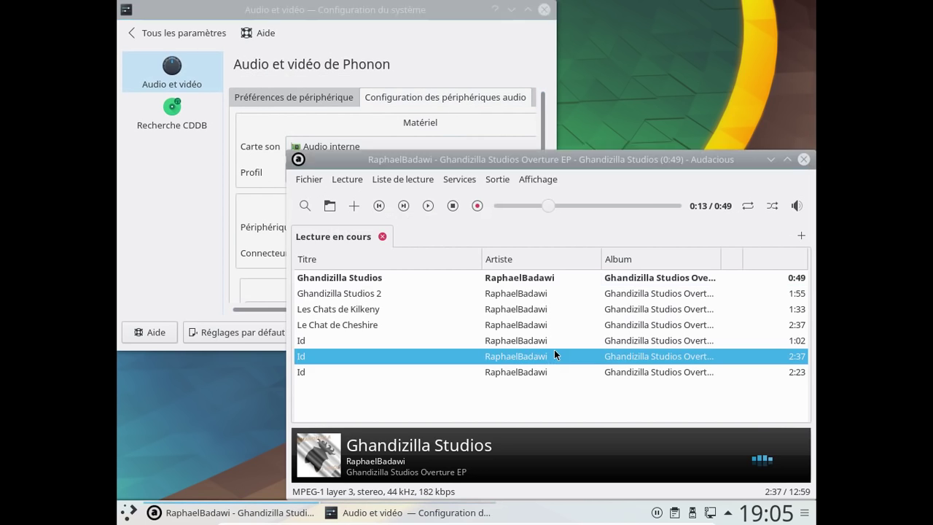
left_click(509, 207)
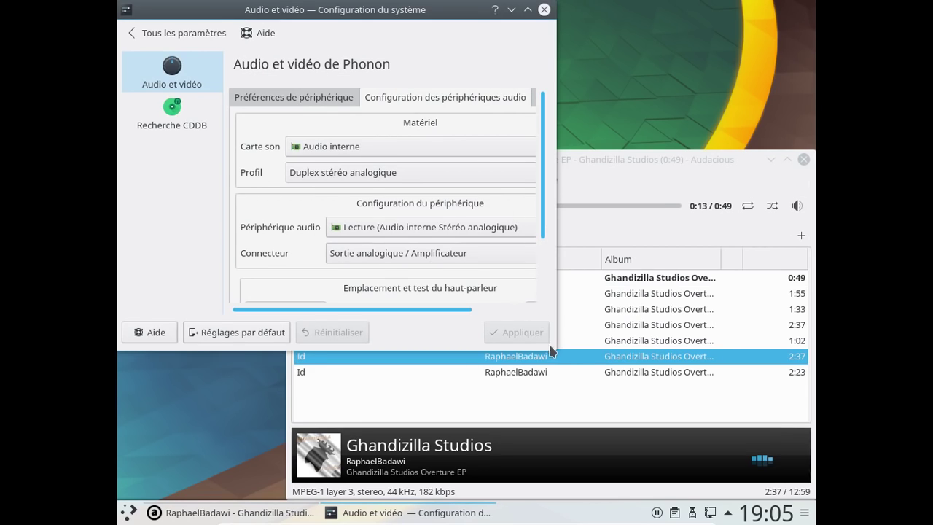
left_click_drag(558, 353, 755, 424)
left_click(549, 95)
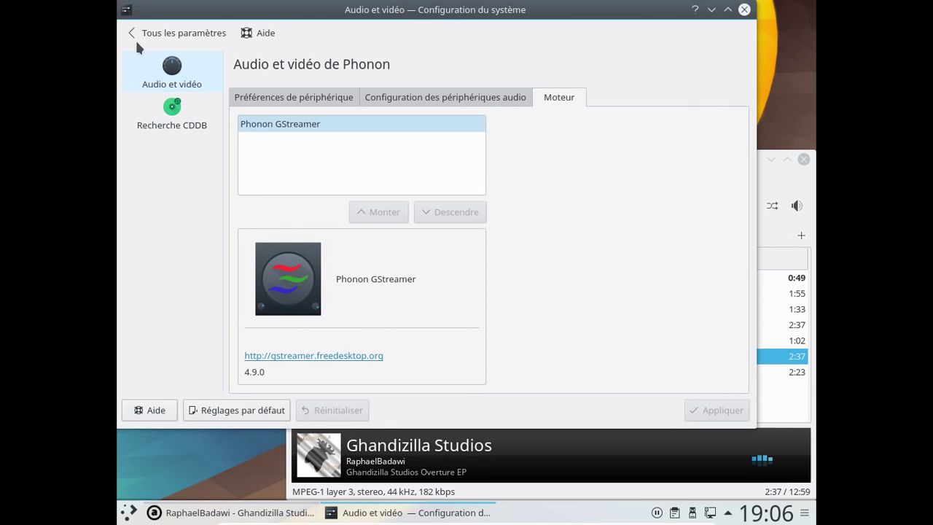
left_click(746, 10)
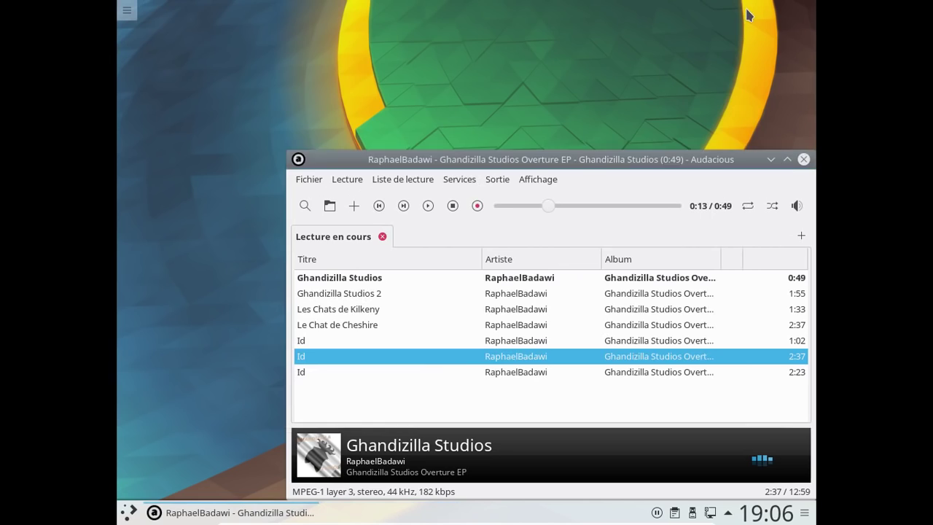
Launch Konsole, run `get pulseaudio` to reinstall the package, and authorise it with the sudo password.
left_click(133, 512)
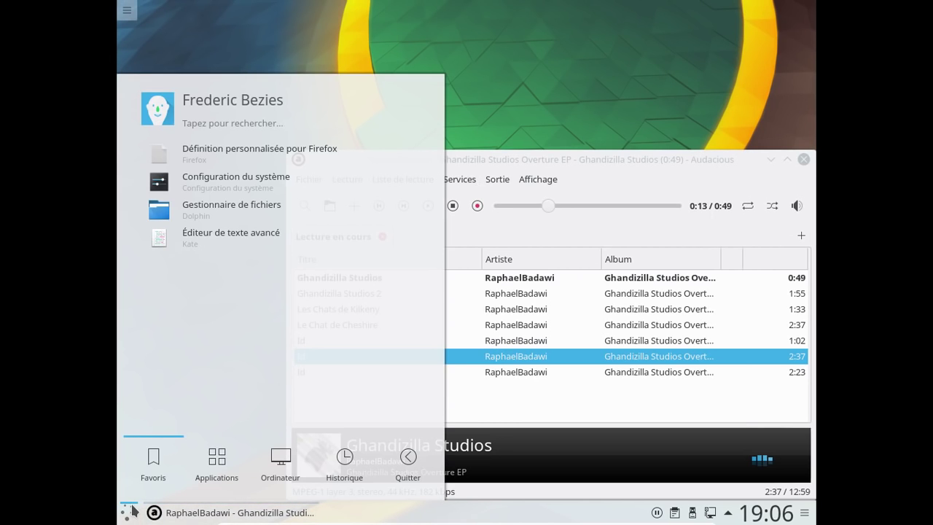
type("konsole")
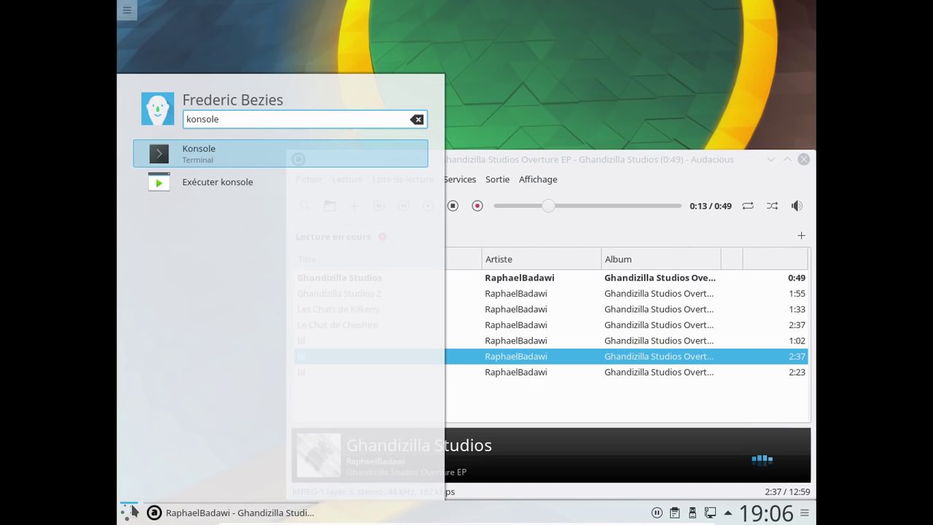
key("Return")
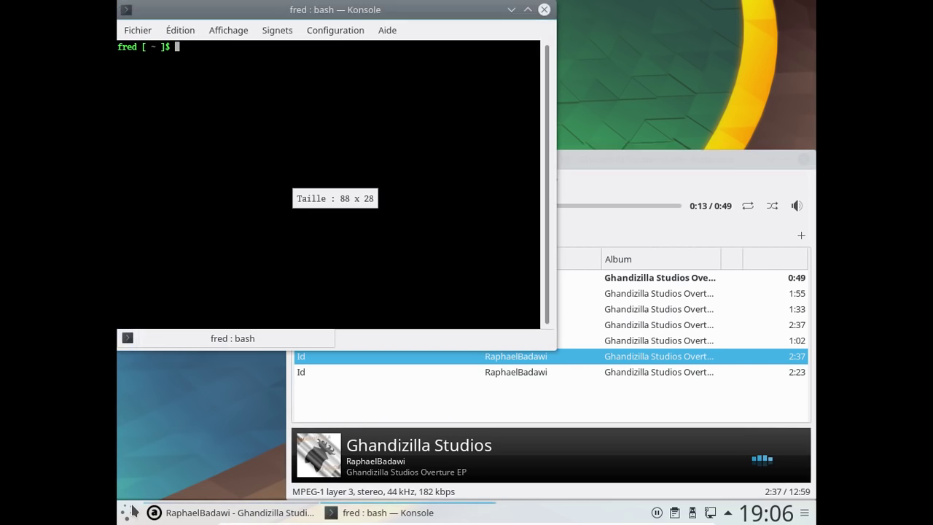
type("pl")
key("BackSpace")
key("BackSpace")
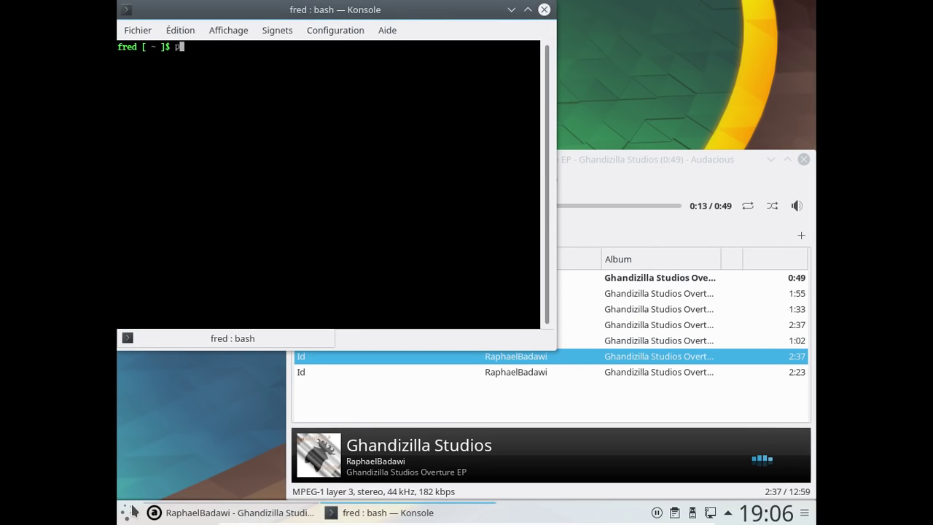
type("get pulseaudio")
key("Return")
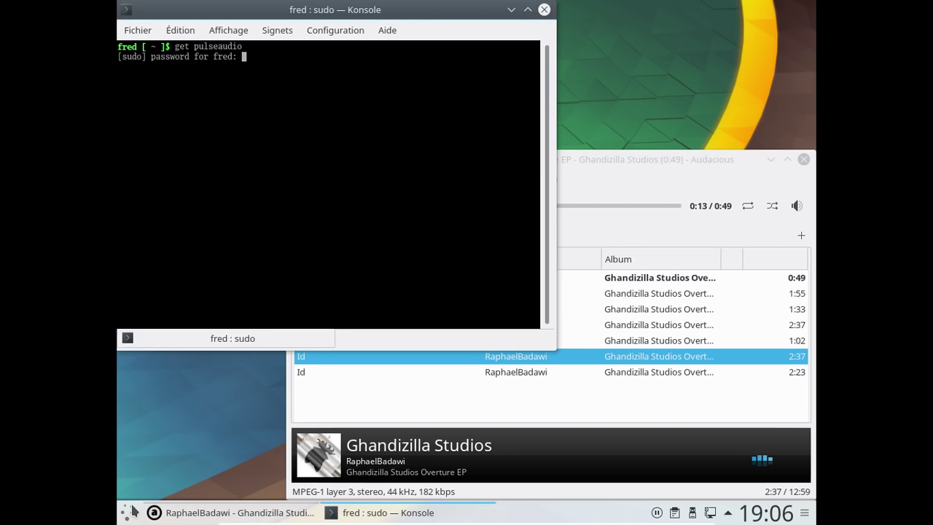
key("Return")
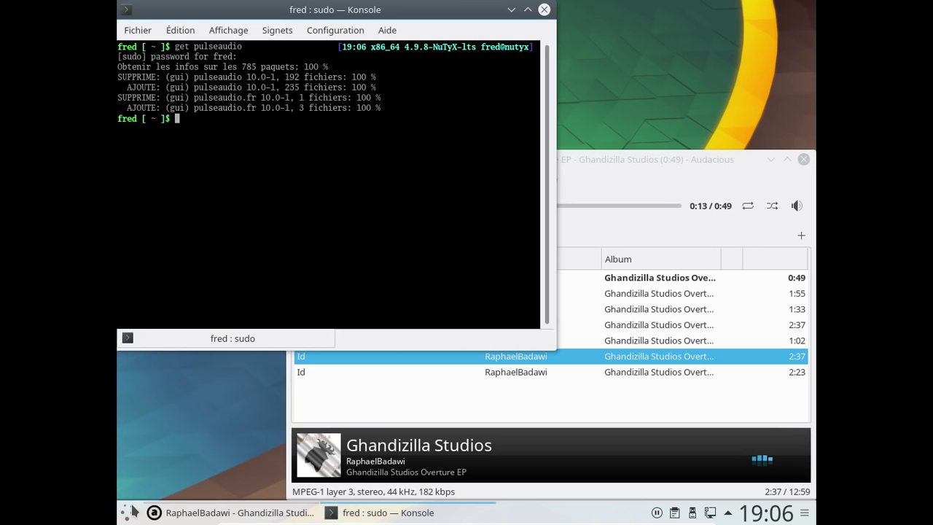
Search the available packages for PulseAudio with the command `cards search pulseaudio | more`.
key("Up")
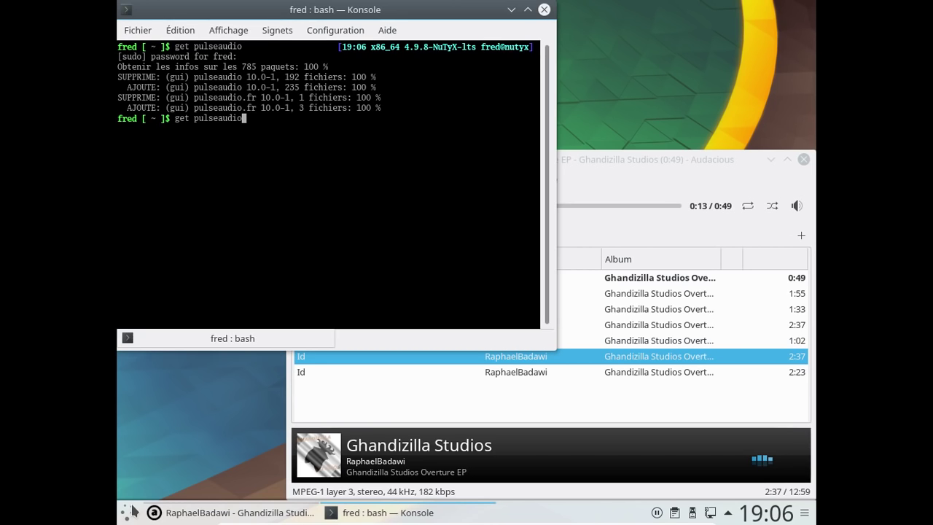
type("|")
key("Home")
key("Delete")
key("Delete")
key("Delete")
key("Delete")
type("cards search")
key("End")
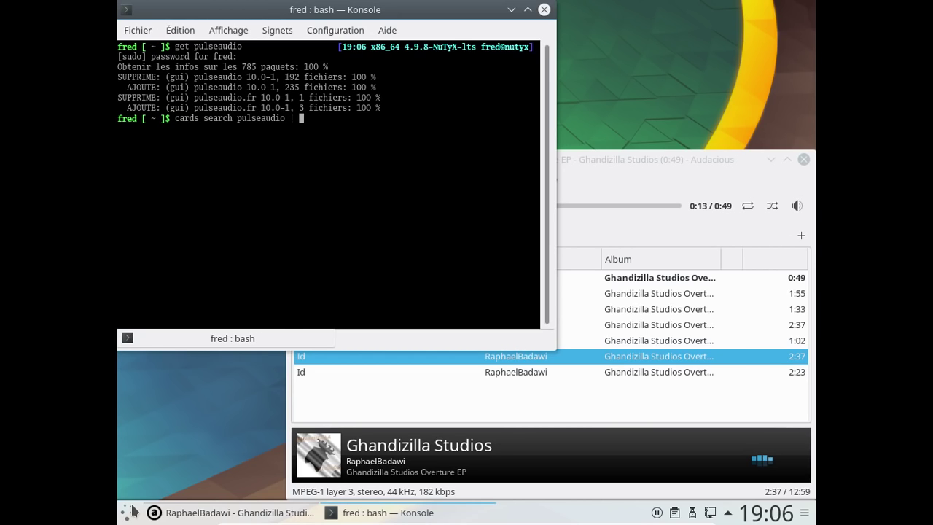
type("more")
key("Return")
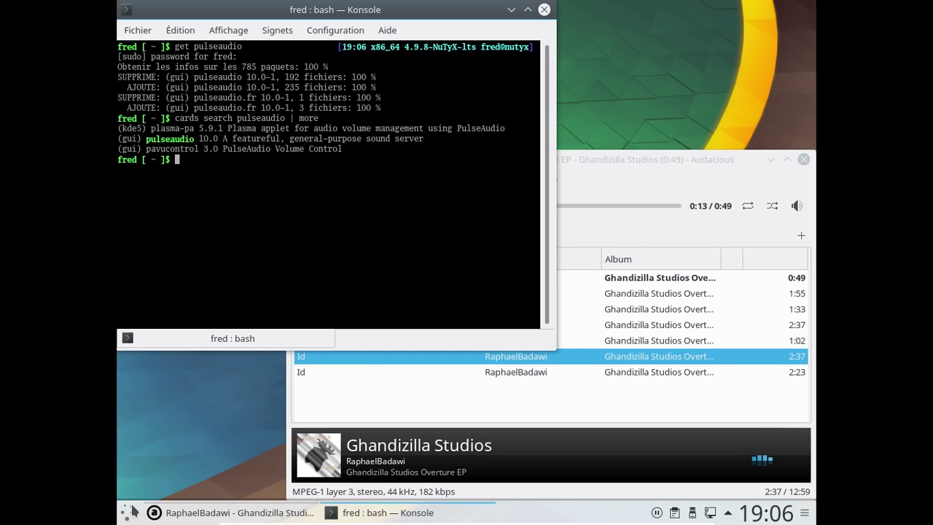
Install the Plasma audio volume applet with `get plasma-pa` and close the terminal.
type("get plasma-pa")
key("Return")
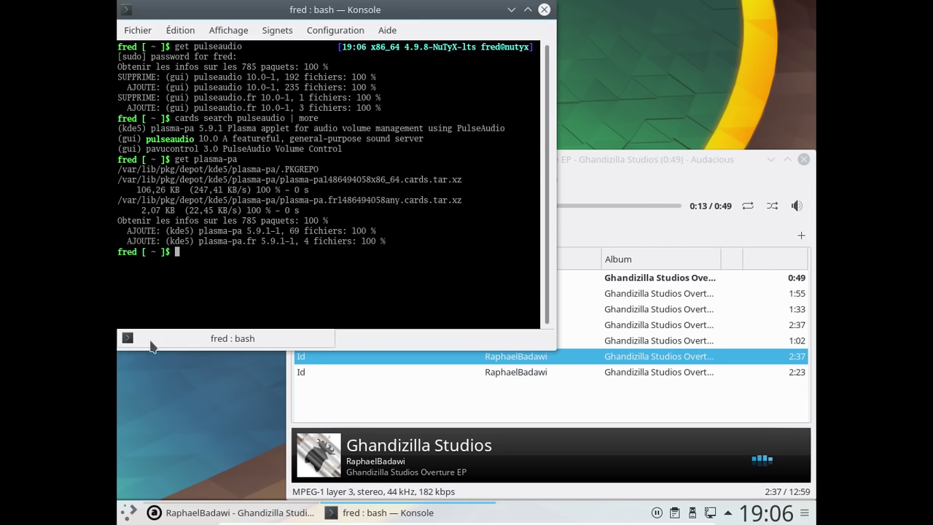
left_click(543, 10)
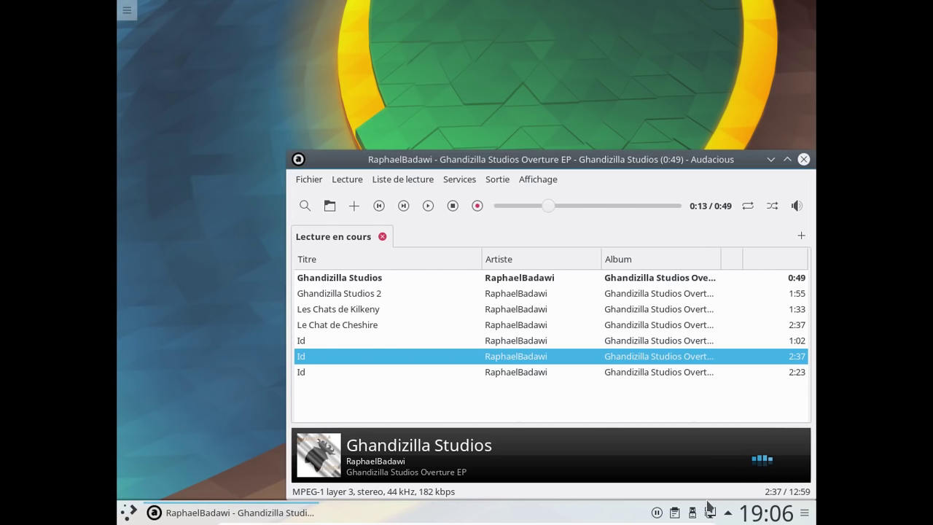
Open the browser for adding graphical components and search it for pulse.
left_click(727, 512)
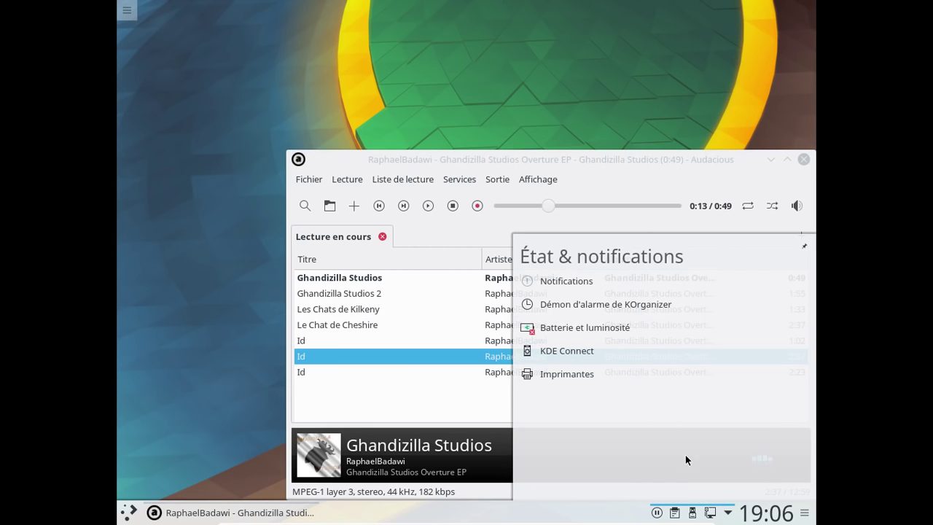
right_click(651, 514)
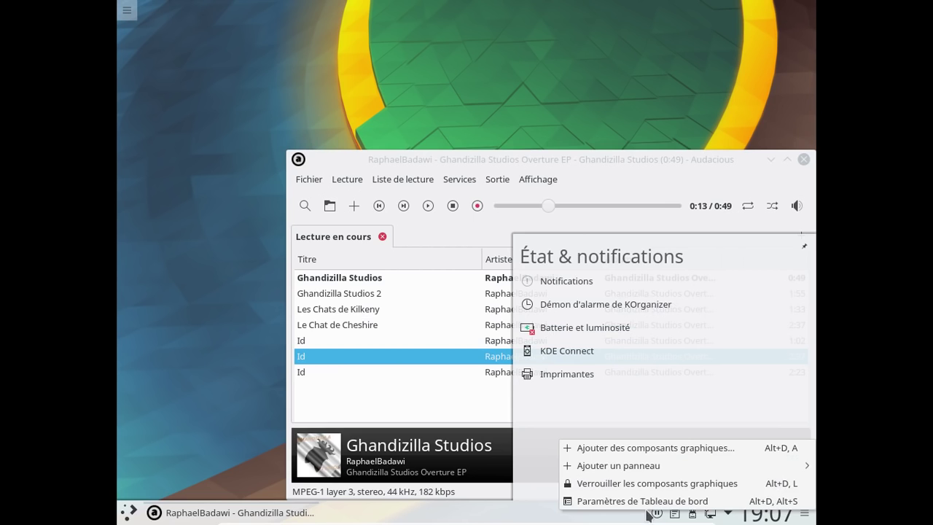
left_click(638, 453)
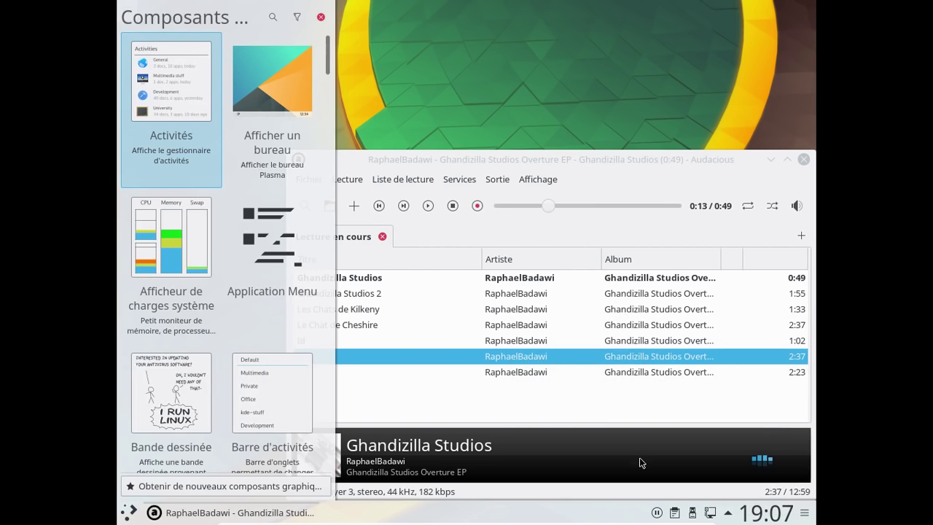
left_click(272, 17)
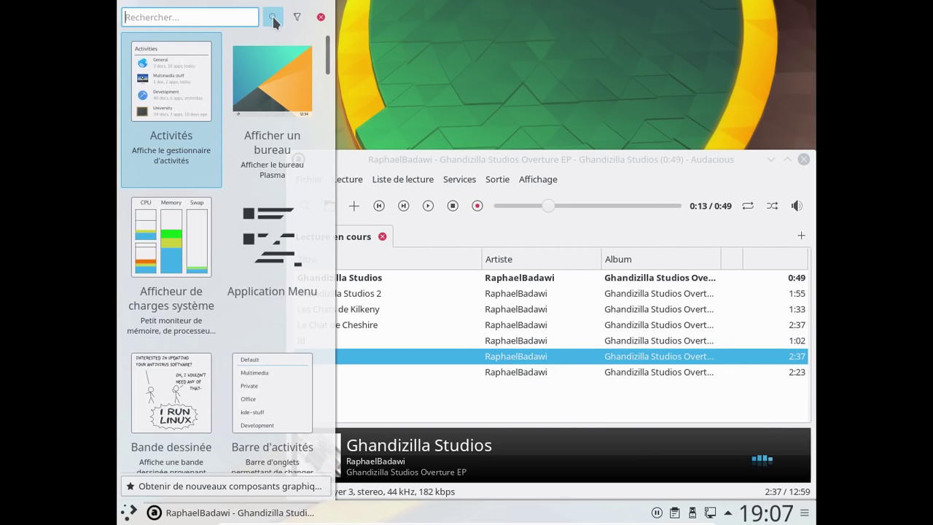
type("pulse")
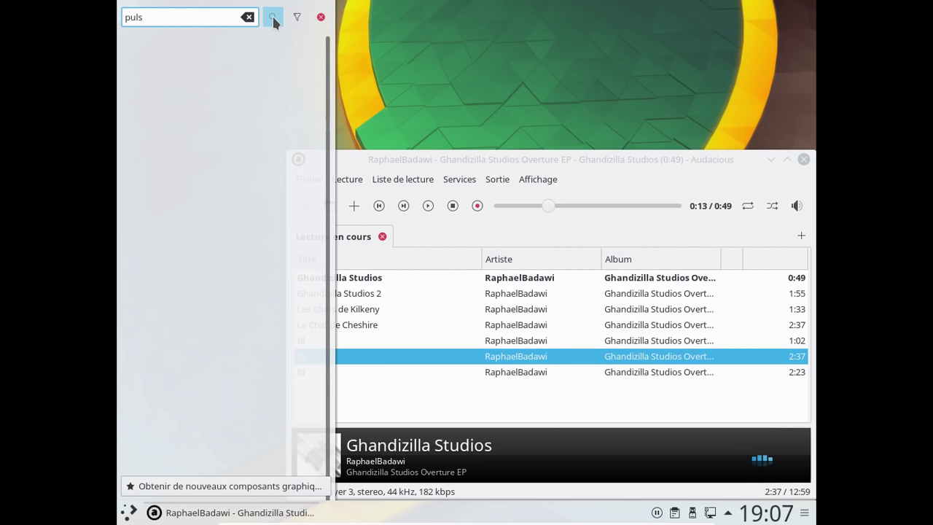
Search the graphical components for audio, add the Volume audio widget to the panel, and close the component browser.
key("BackSpace")
key("BackSpace")
key("BackSpace")
key("BackSpace")
type("a")
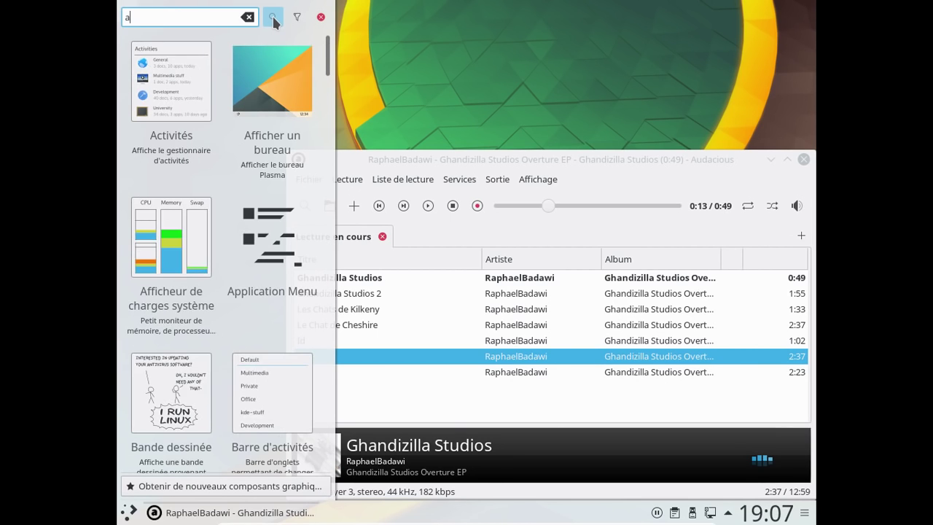
type("udio")
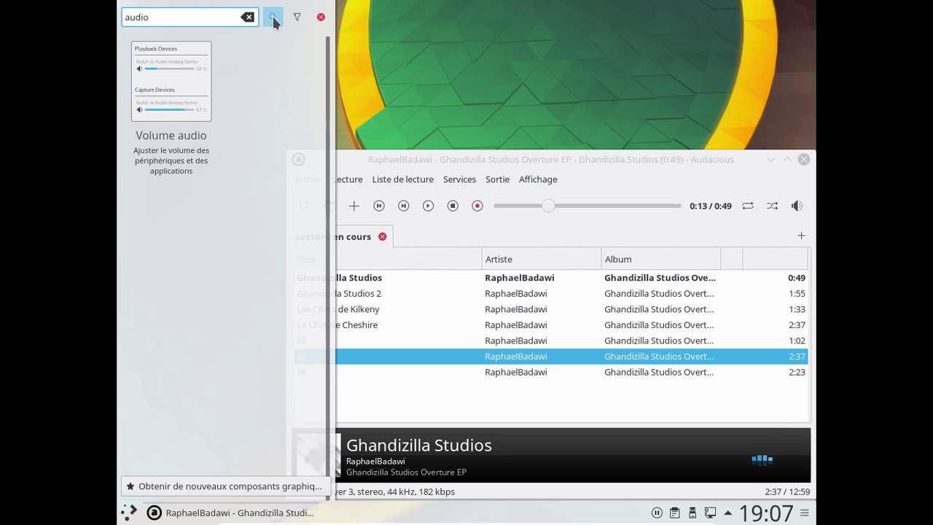
double_click(197, 93)
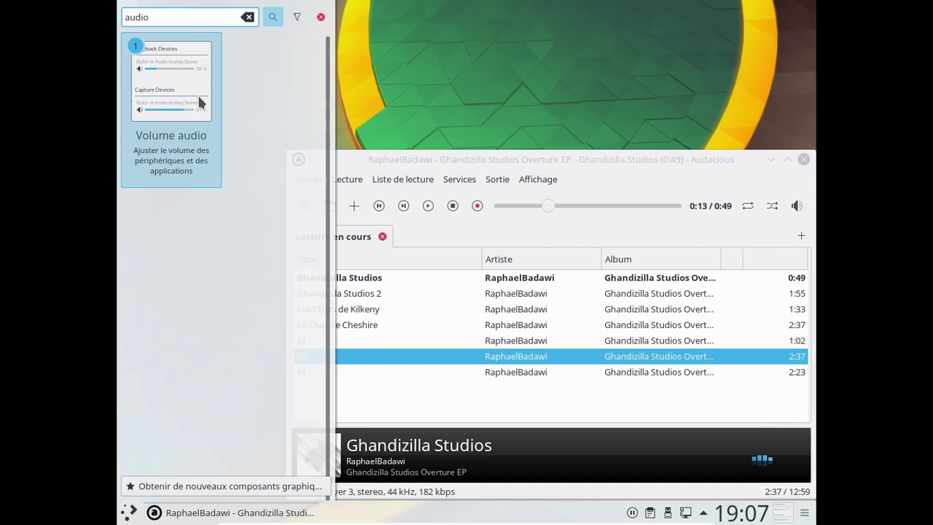
left_click(321, 19)
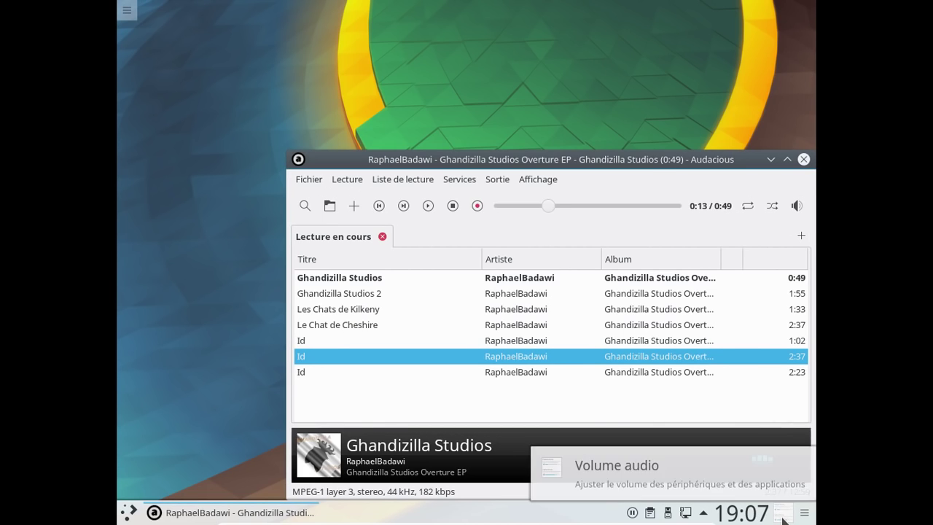
Try opening the new Volume audio widget in the panel, dismiss its popup, and close Audacious.
left_click(782, 516)
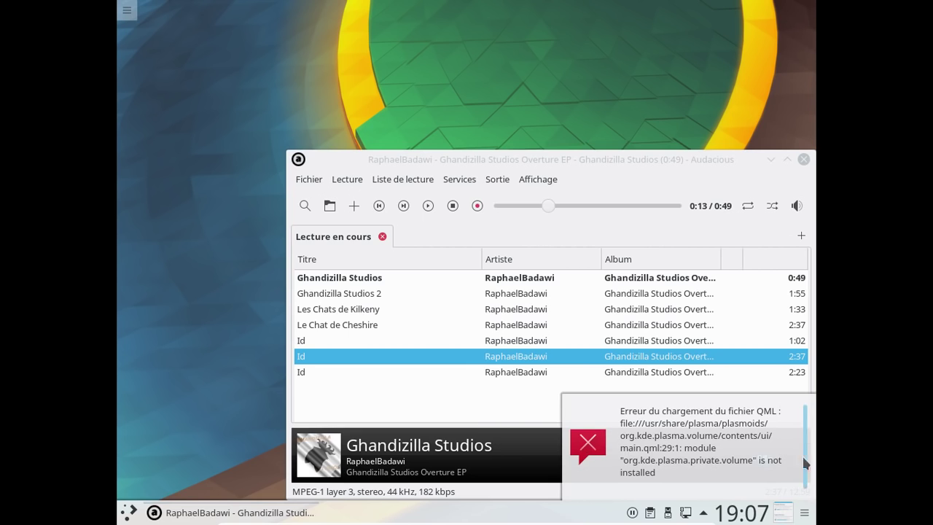
scroll(802, 459, "down", 1)
left_click(795, 254)
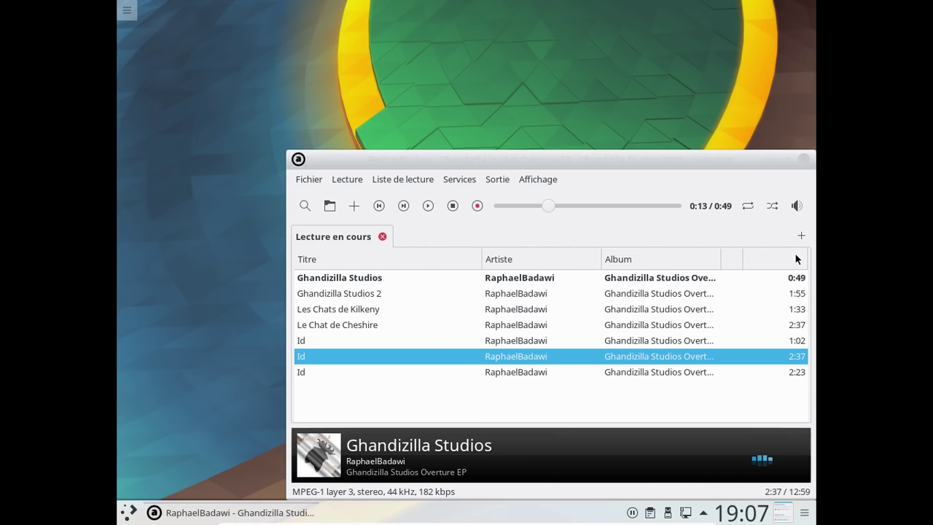
left_click(803, 160)
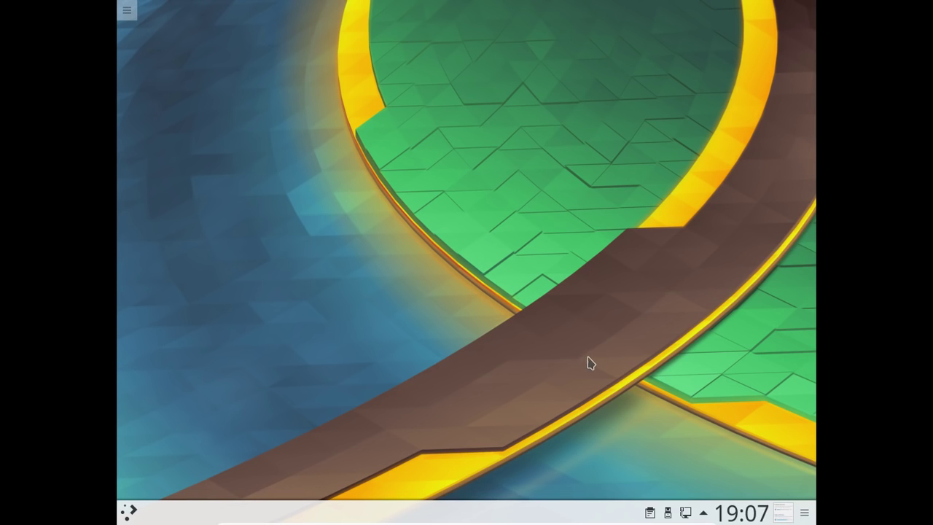
Shut down the Plasma system with Éteindre and confirm the shutdown.
left_click(129, 513)
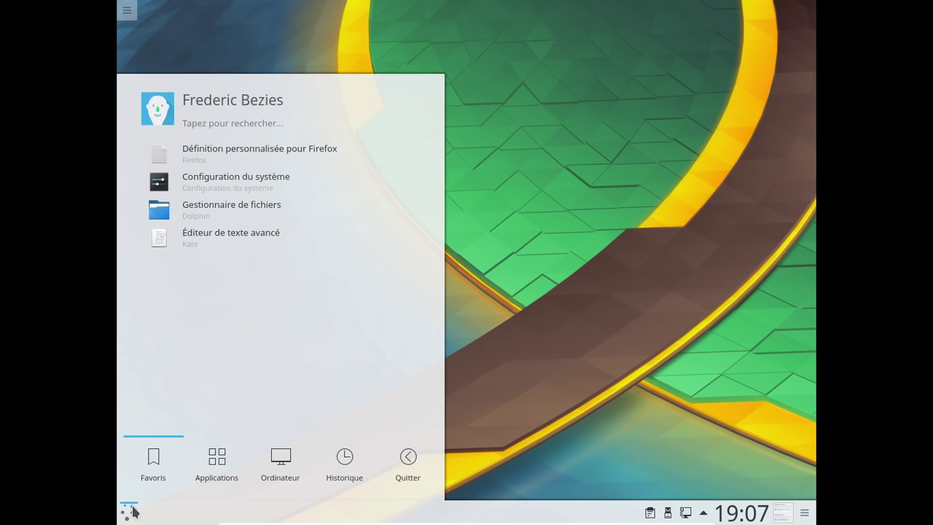
left_click(408, 457)
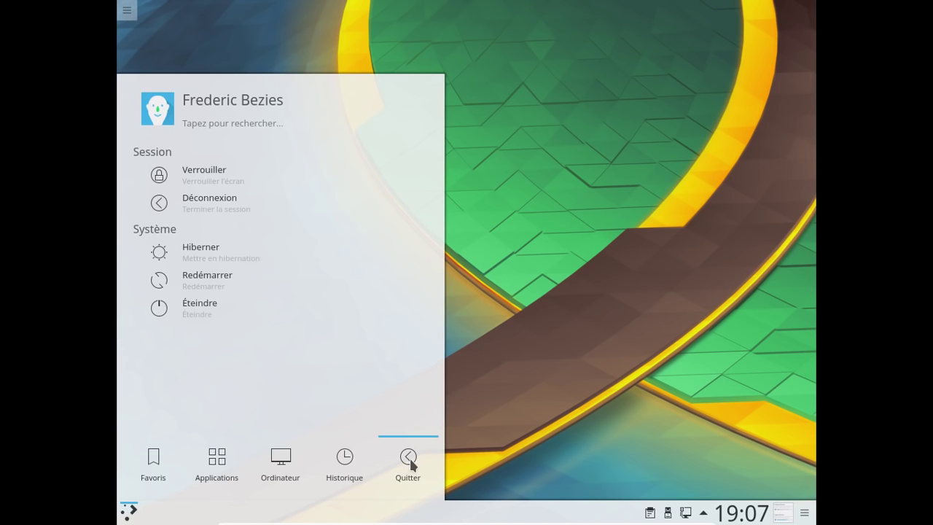
key("Escape")
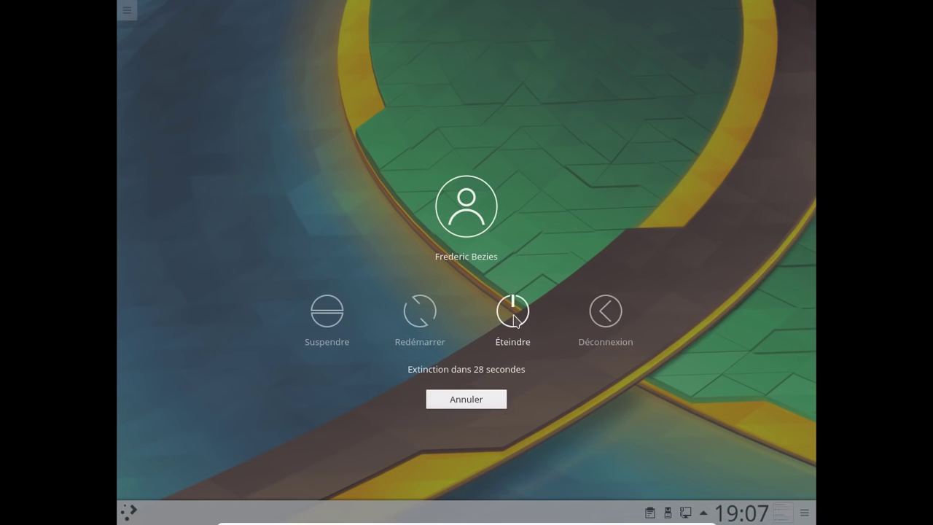
left_click(513, 319)
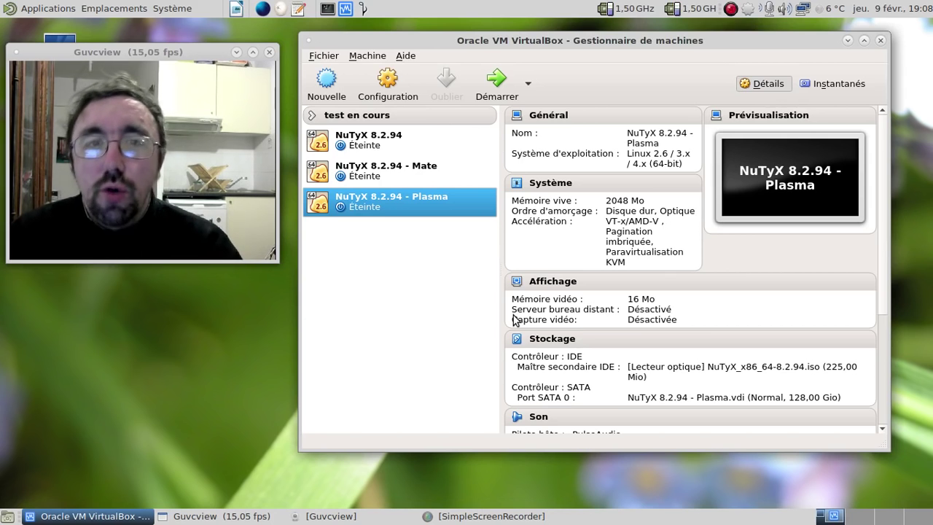
left_click(730, 9)
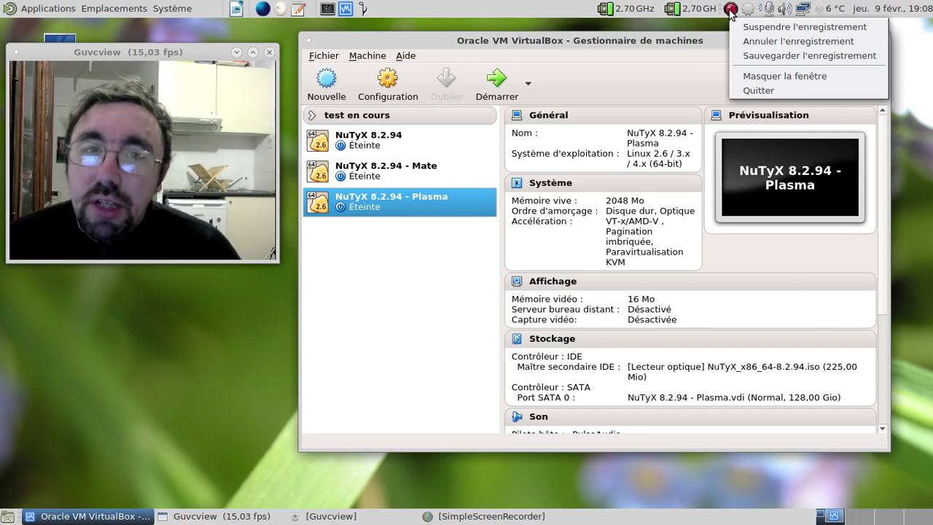
left_click(750, 58)
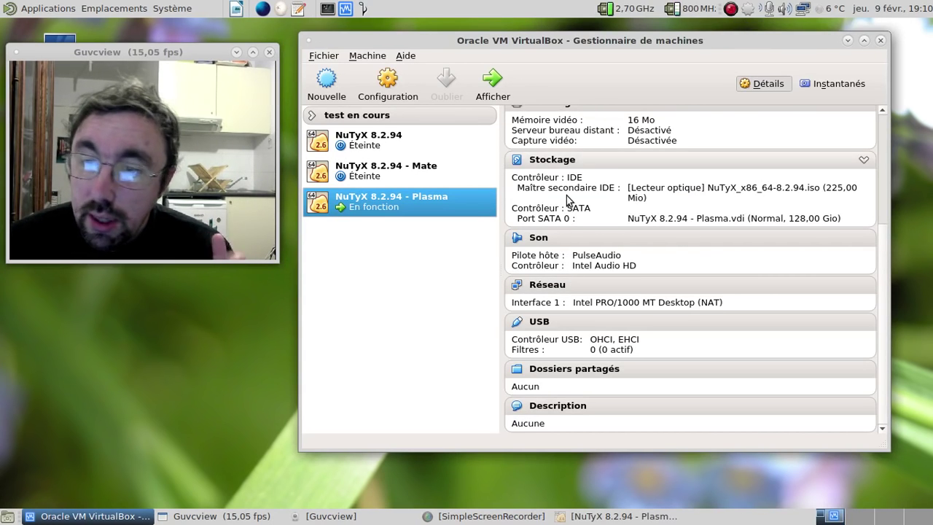
Switch to the running NuTyX 8.2.94 - Plasma virtual machine window.
left_click(596, 510)
left_click(596, 514)
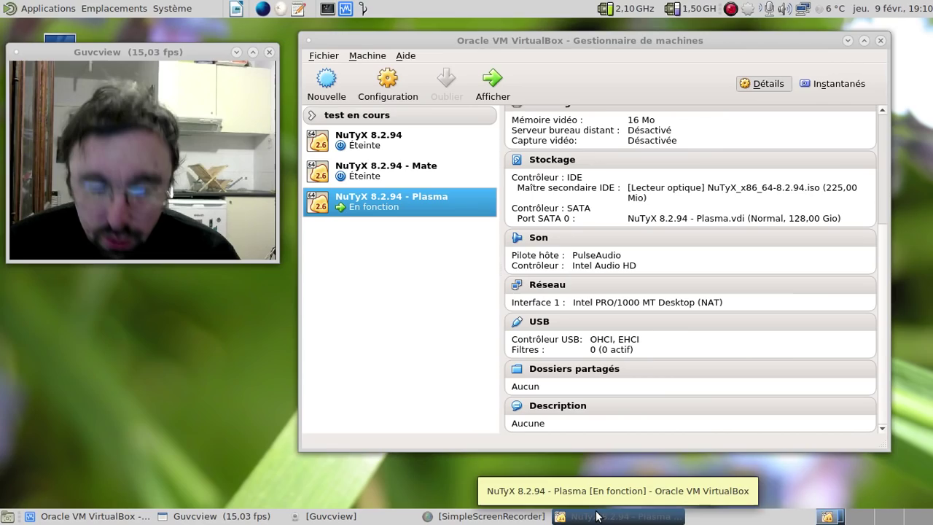
left_click(596, 516)
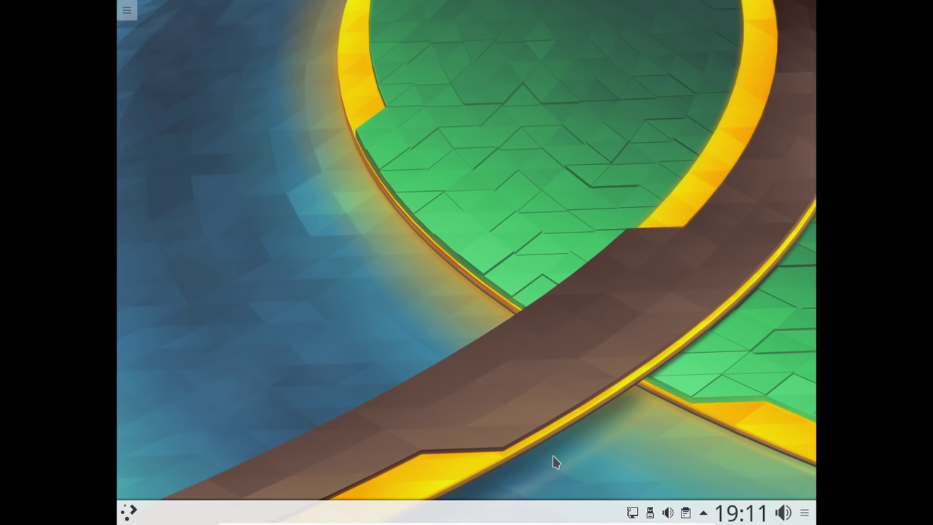
Launch Audacious by searching for aud and resume playback of the Ghandizilla Studios track.
left_click(134, 514)
type("aud")
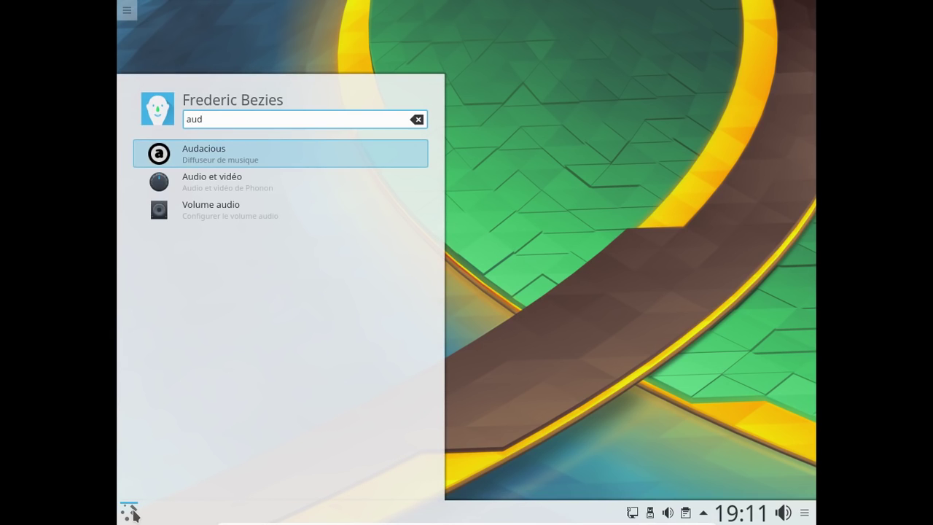
key("Return")
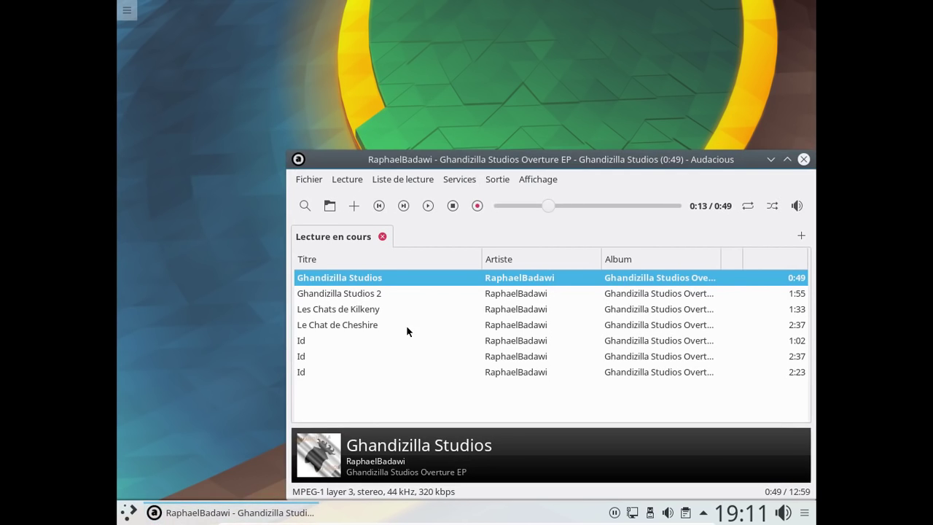
left_click(418, 210)
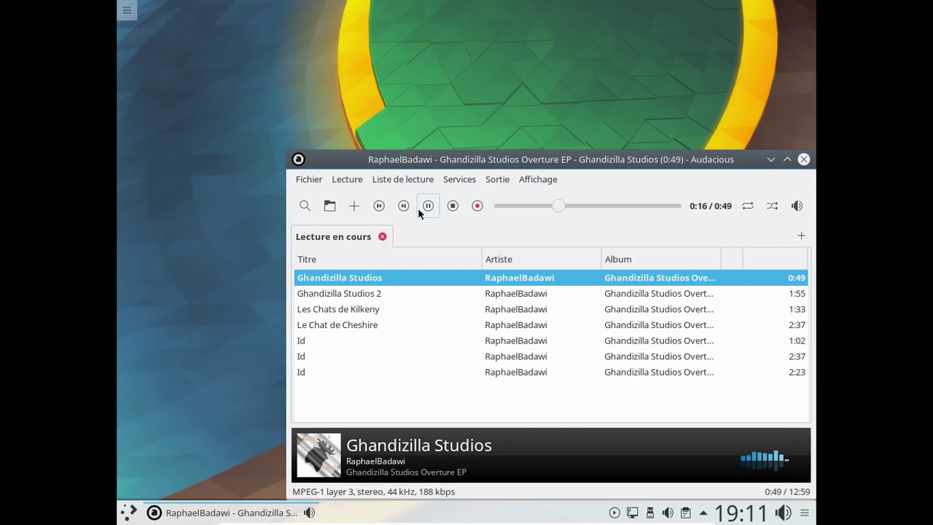
Skip ahead in the playing track and open the Volume audio applet to check the playback and capture devices.
left_click(596, 205)
left_click(672, 514)
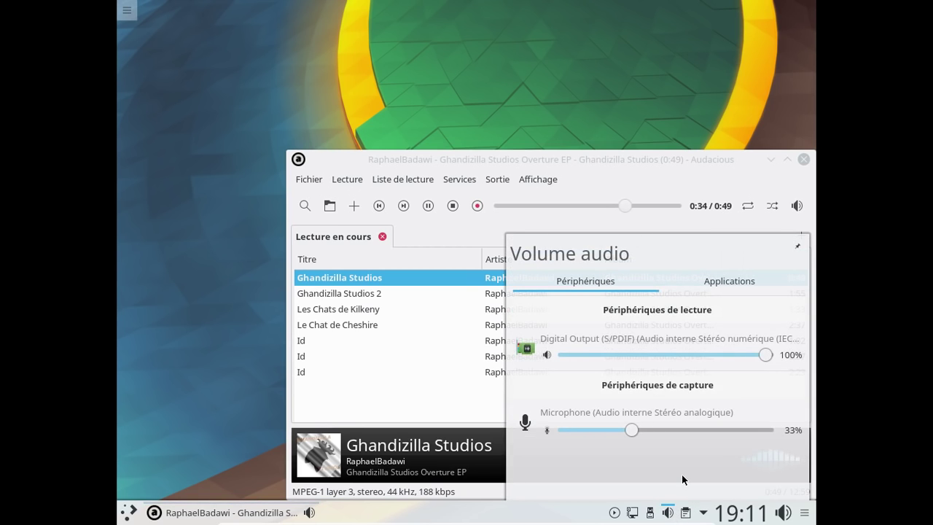
Close Audacious and dismiss the Volume audio applet popup.
right_click(784, 512)
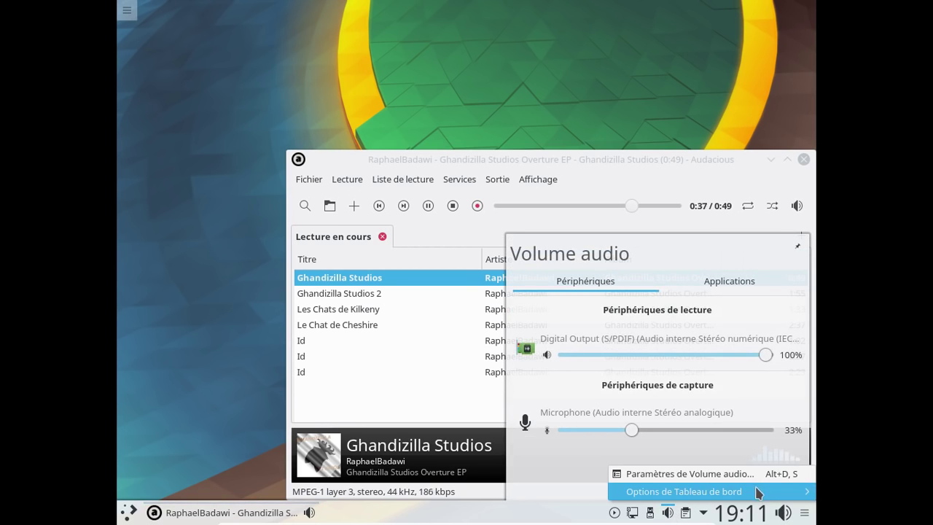
left_click(431, 404)
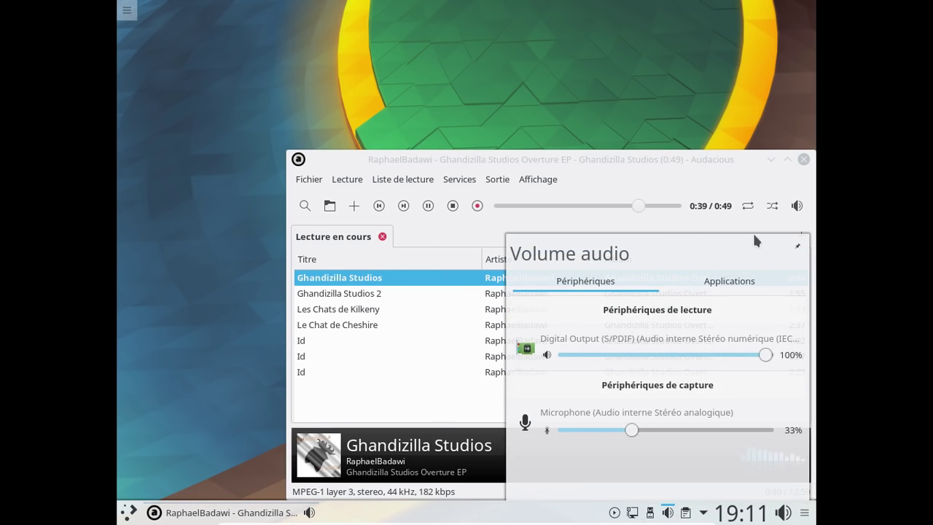
left_click(797, 245)
left_click(802, 159)
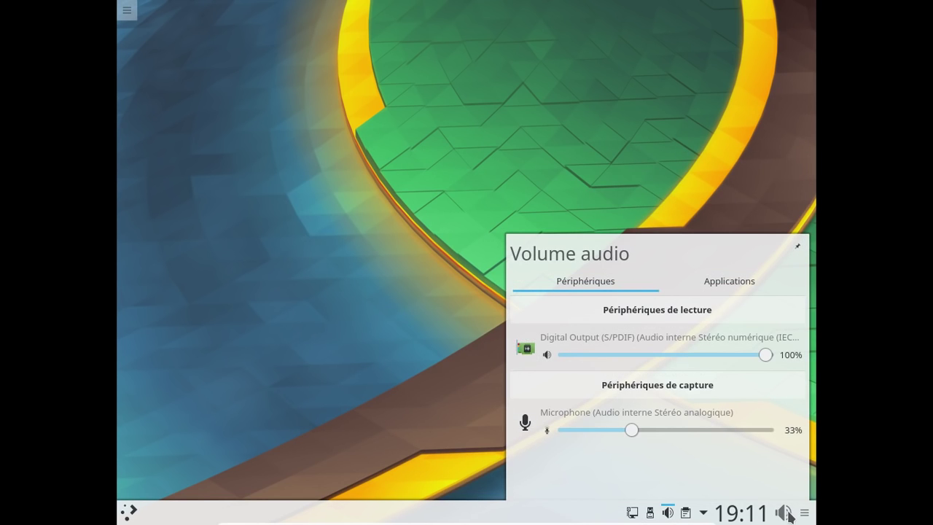
left_click(437, 436)
Shut down the NuTyX Plasma virtual machine by choosing Éteindre from the session options and confirming it.
left_click(128, 511)
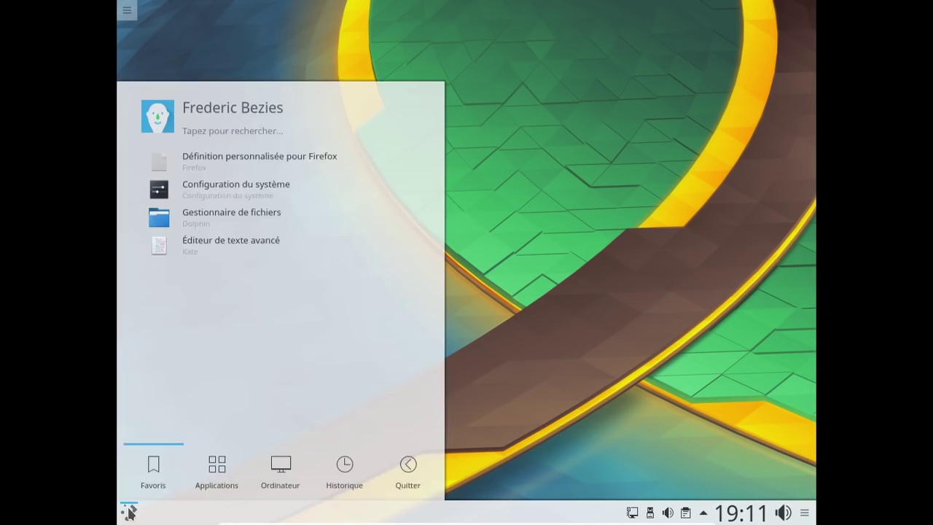
left_click(406, 462)
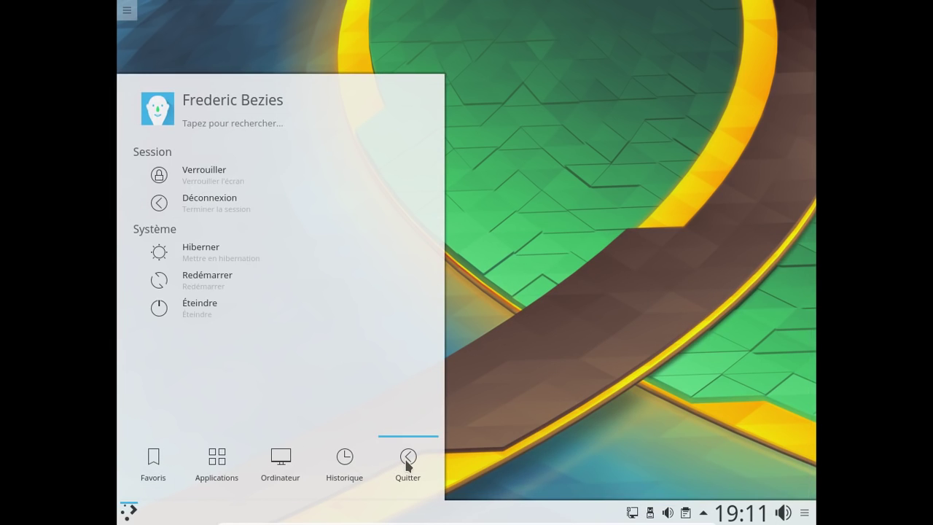
left_click(202, 310)
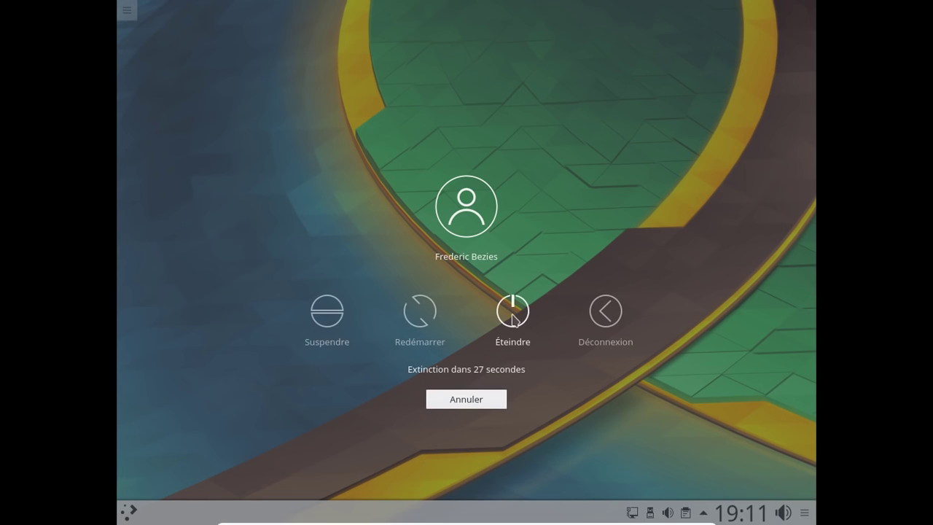
left_click(513, 318)
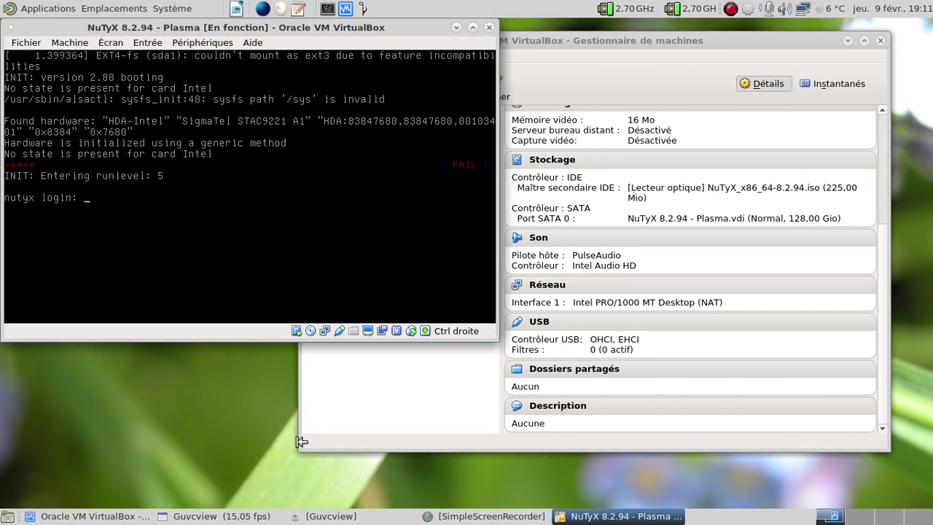
Switch to the Guvcview webcam window on the host desktop.
left_click(244, 516)
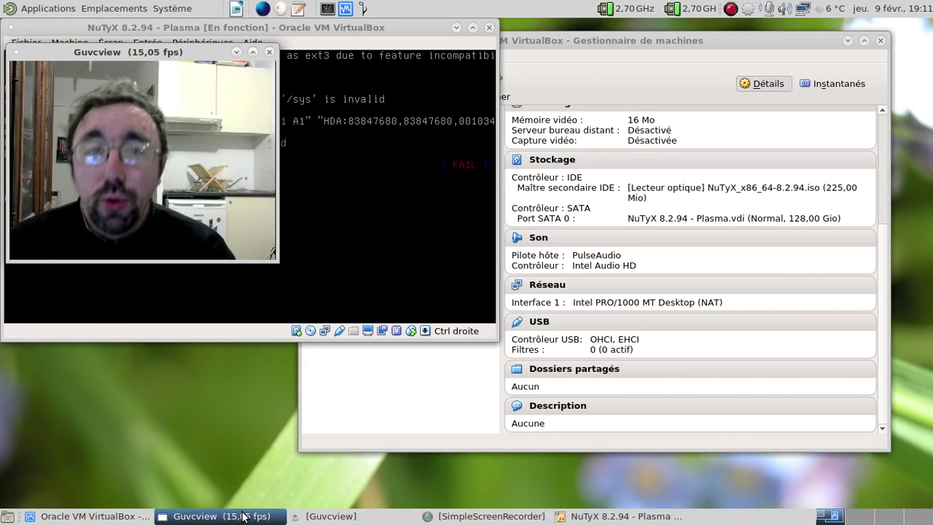